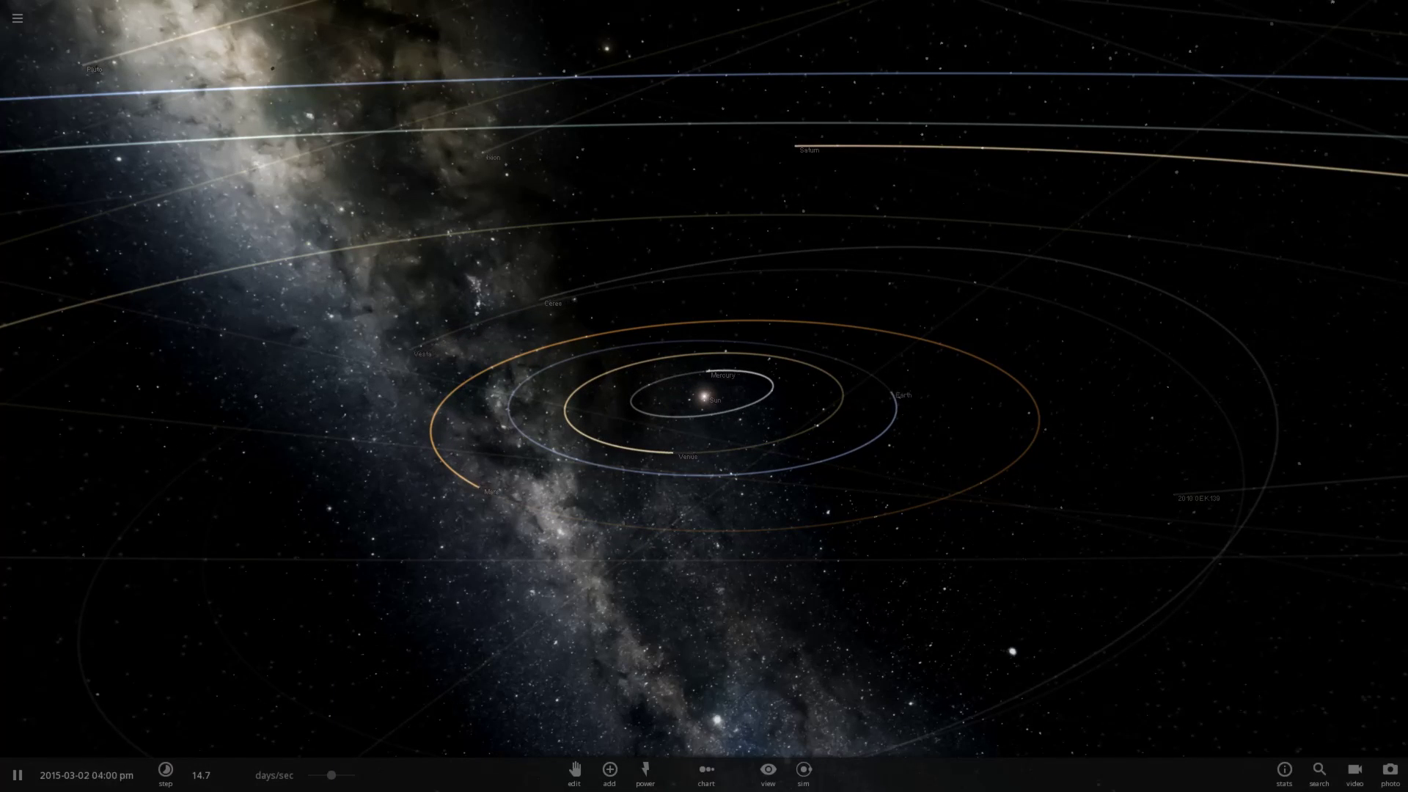
# Open the saved simulation "Earth and Sun 1 AU" from the personal simulations.
pyautogui.click(17, 17)
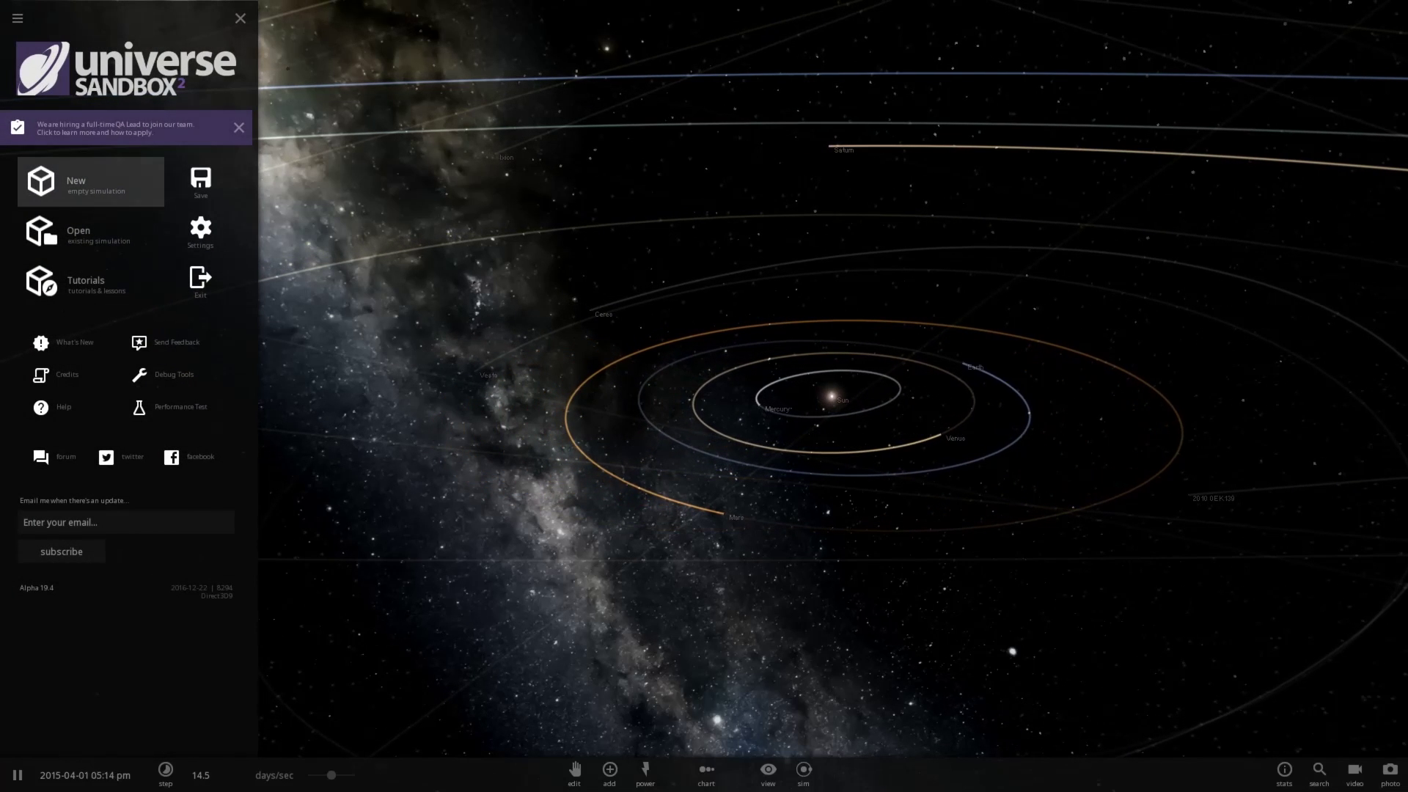
pyautogui.click(88, 232)
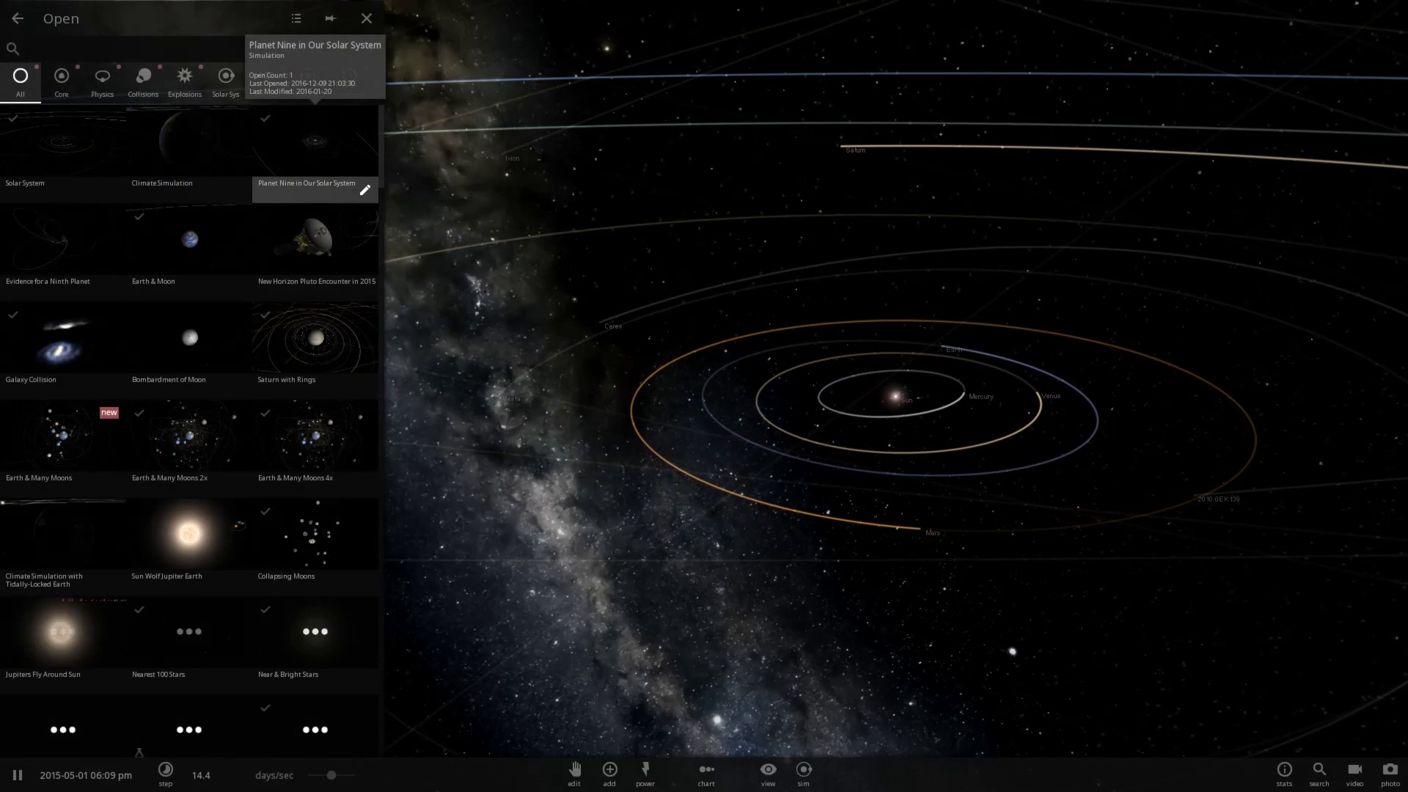
pyautogui.click(374, 83)
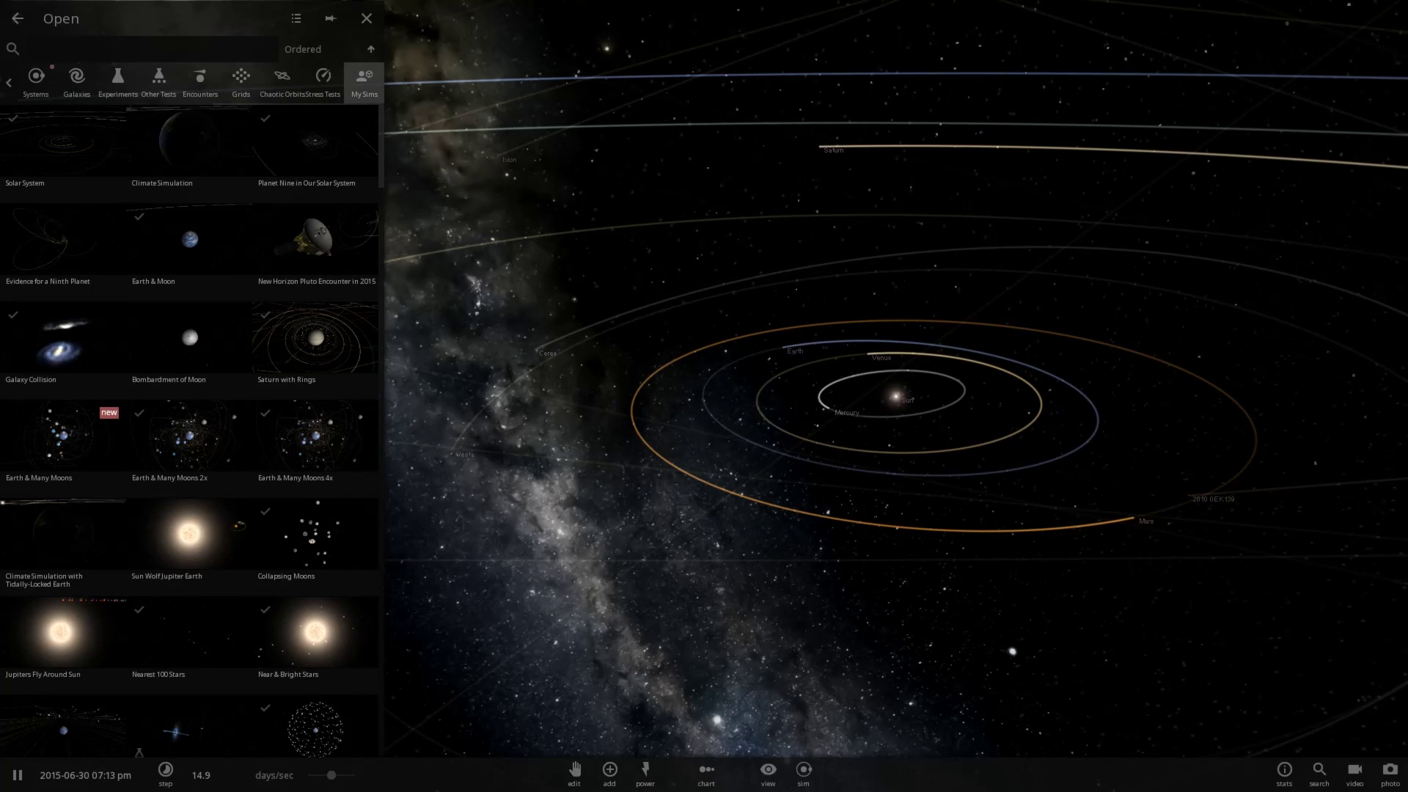
pyautogui.click(365, 82)
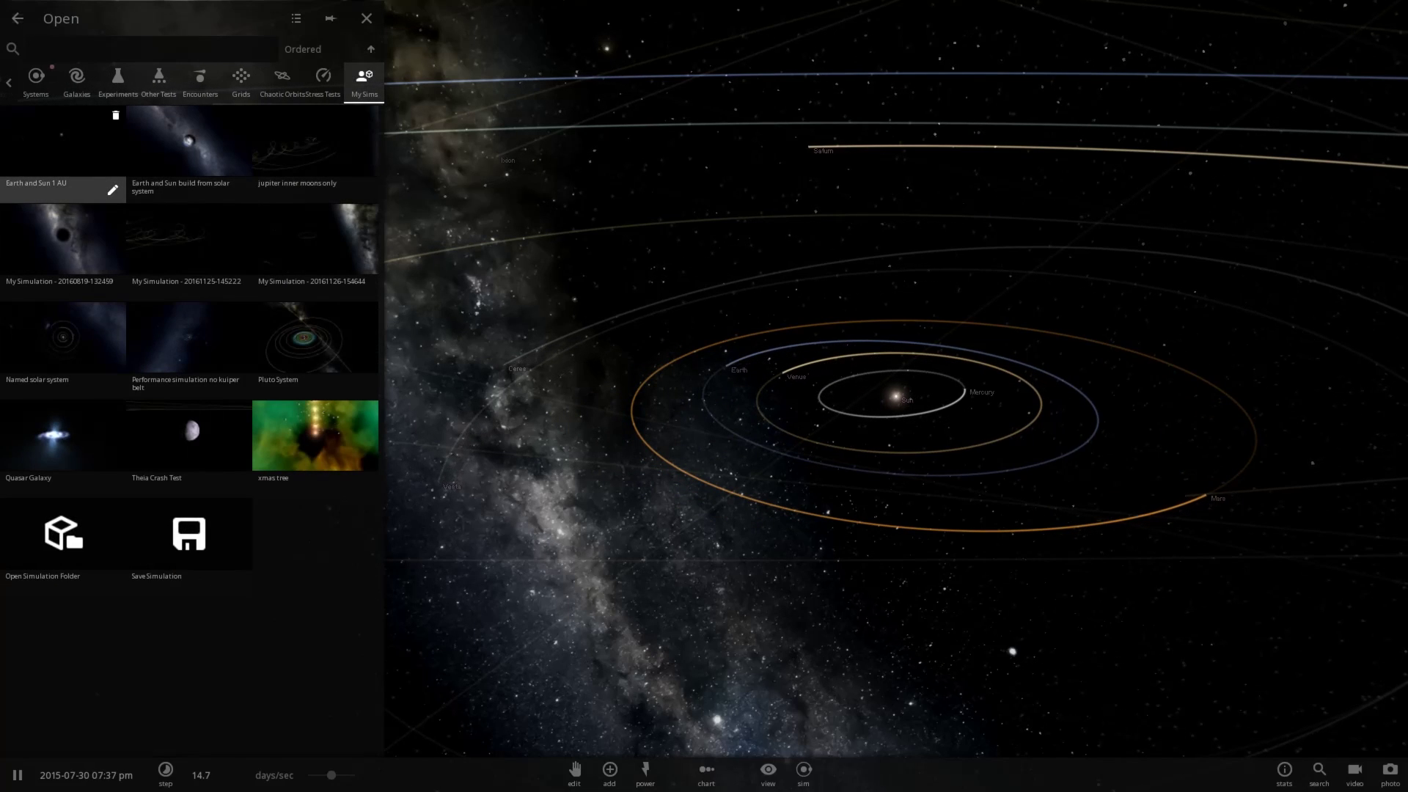
pyautogui.click(63, 143)
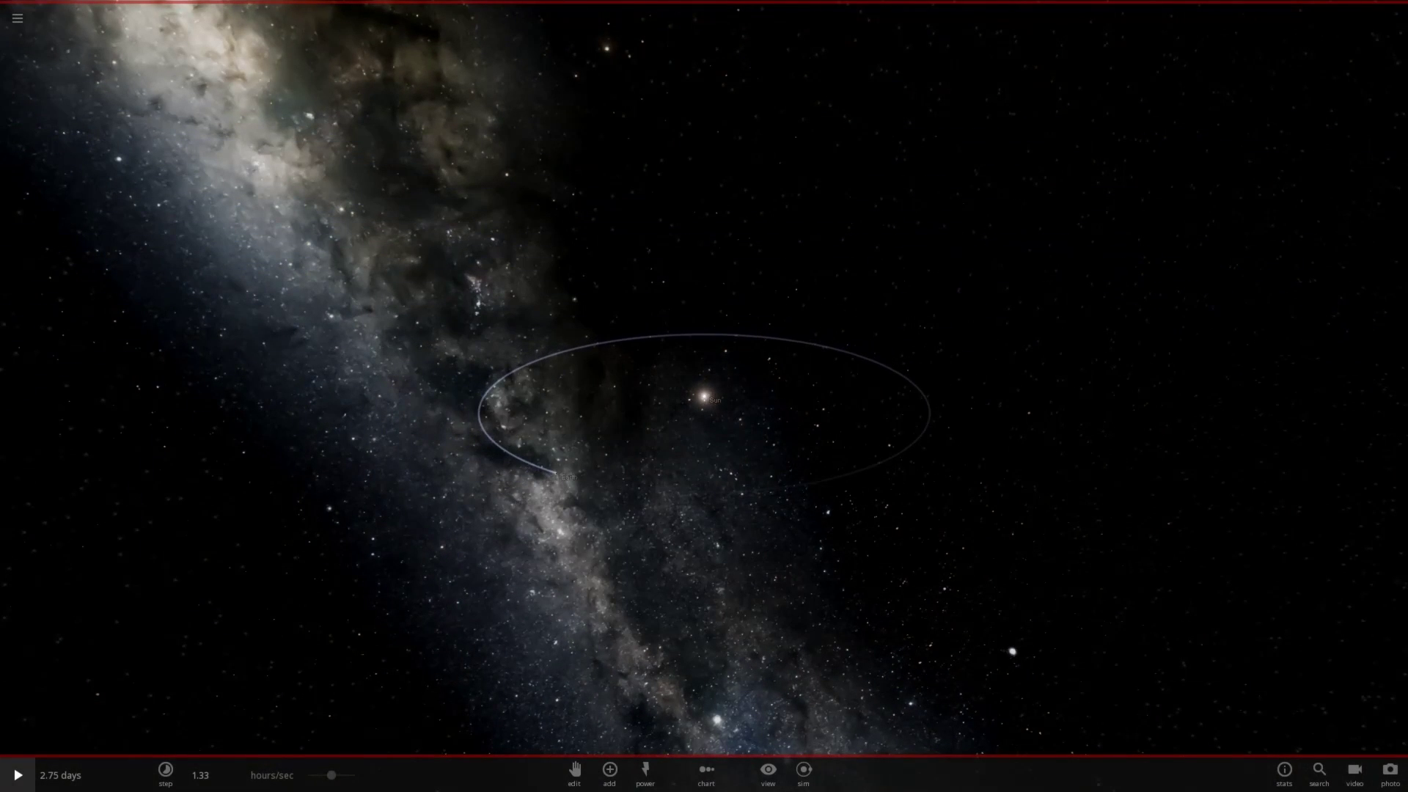
# Delete Earth from the simulation and place Uranus in orbit around the Sun.
pyautogui.press('Delete')
pyautogui.click(610, 773)
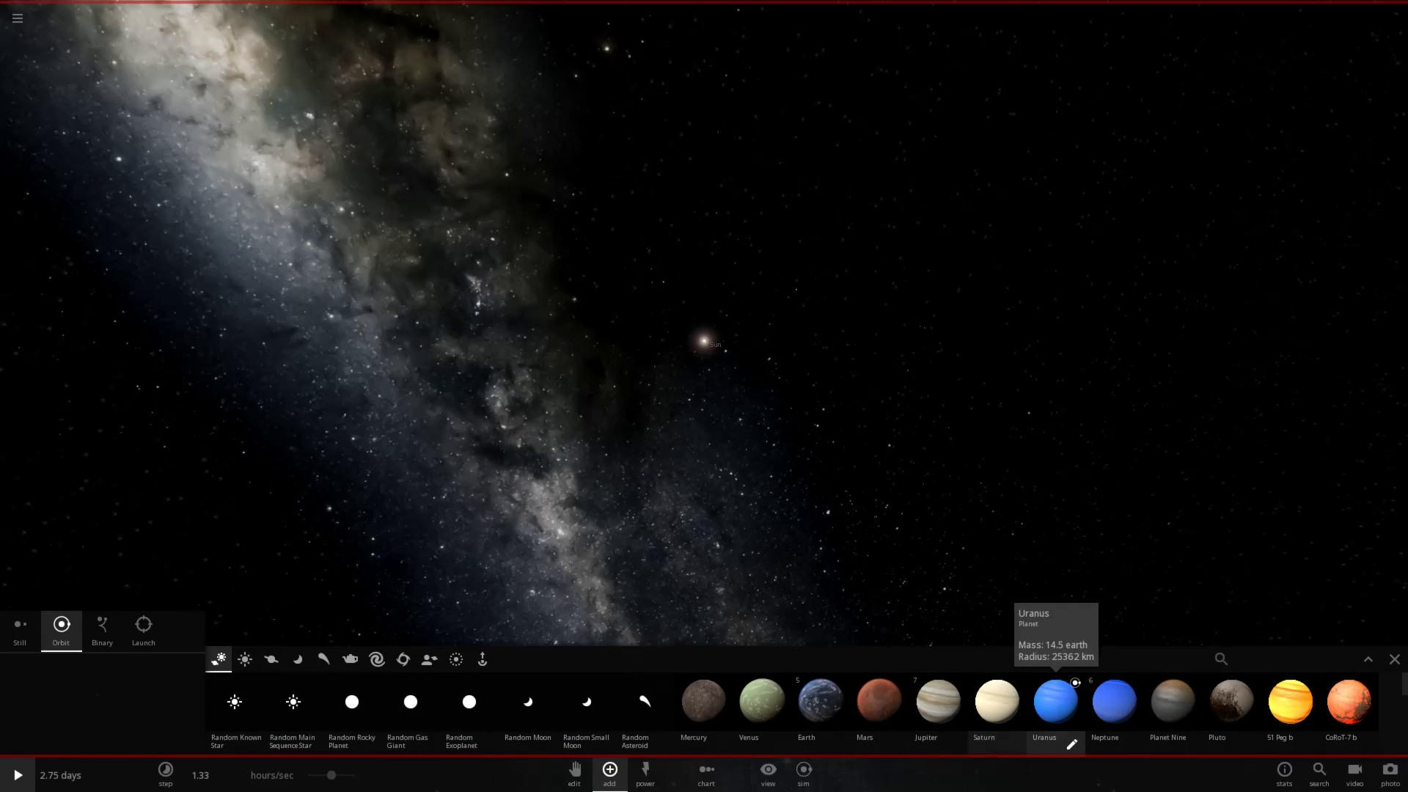
pyautogui.click(1055, 701)
pyautogui.click(540, 470)
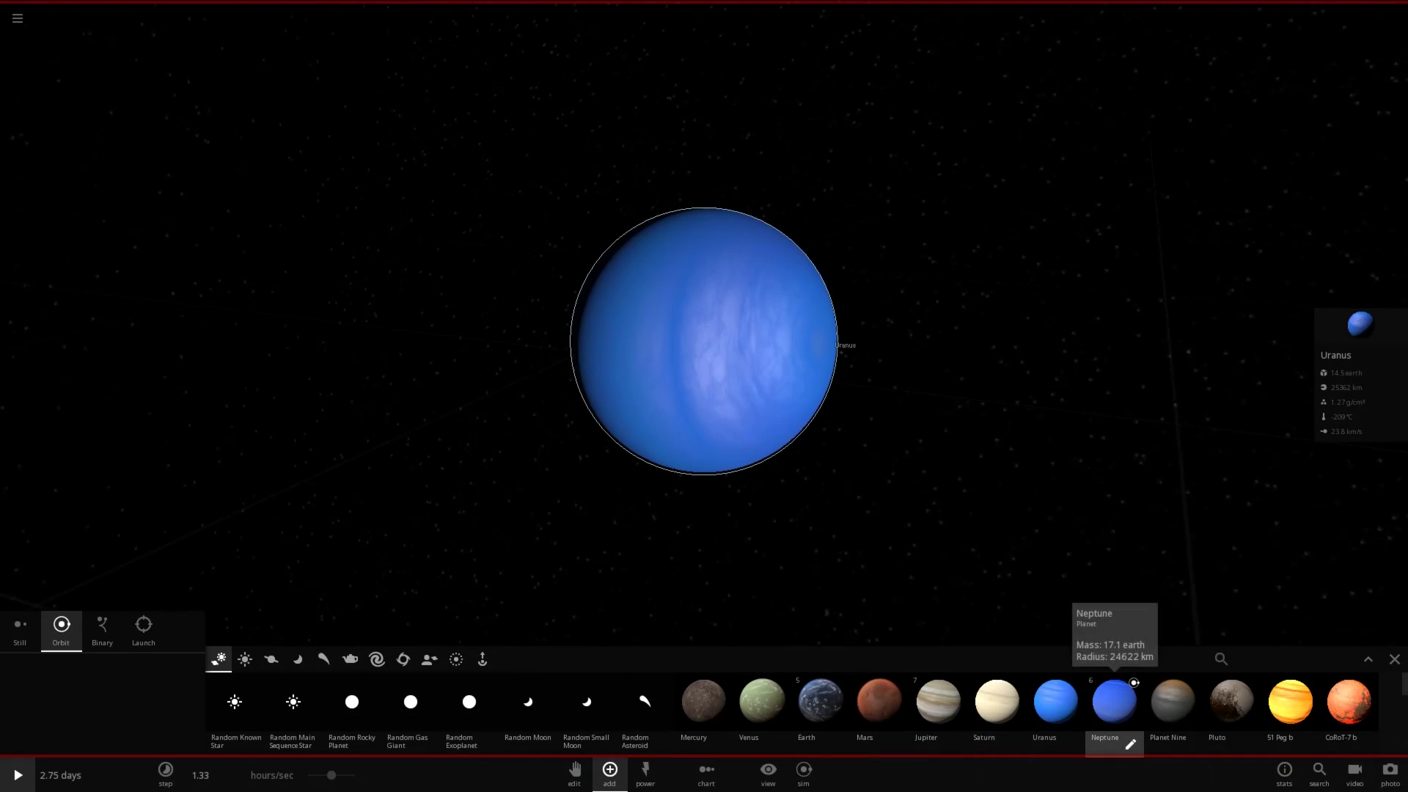
# Launch Neptune toward Uranus with a launch velocity of 10 km/s.
pyautogui.click(1113, 702)
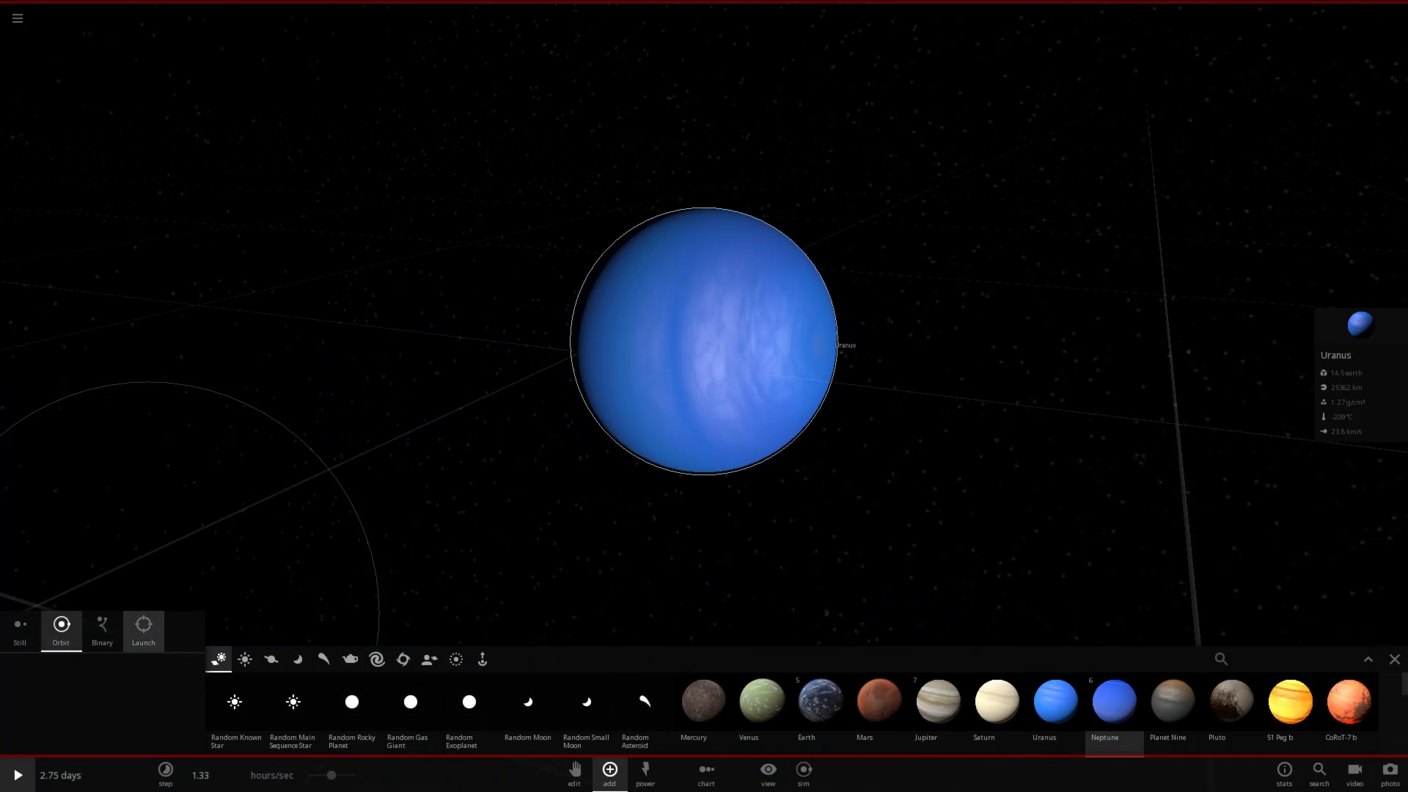
pyautogui.moveTo(398, 496); pyautogui.dragTo(483, 492)
pyautogui.scroll(-3, 476, 481)
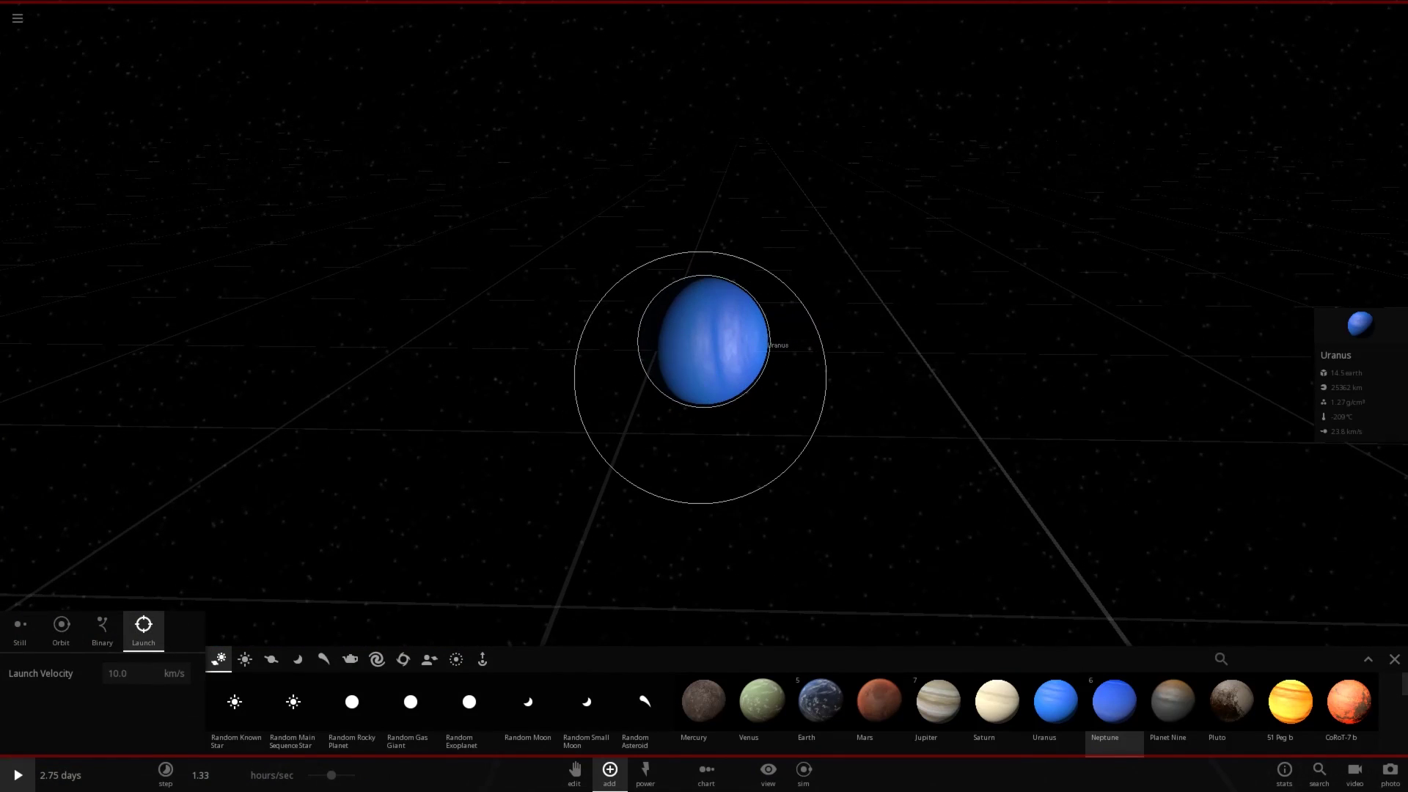
pyautogui.click(705, 364)
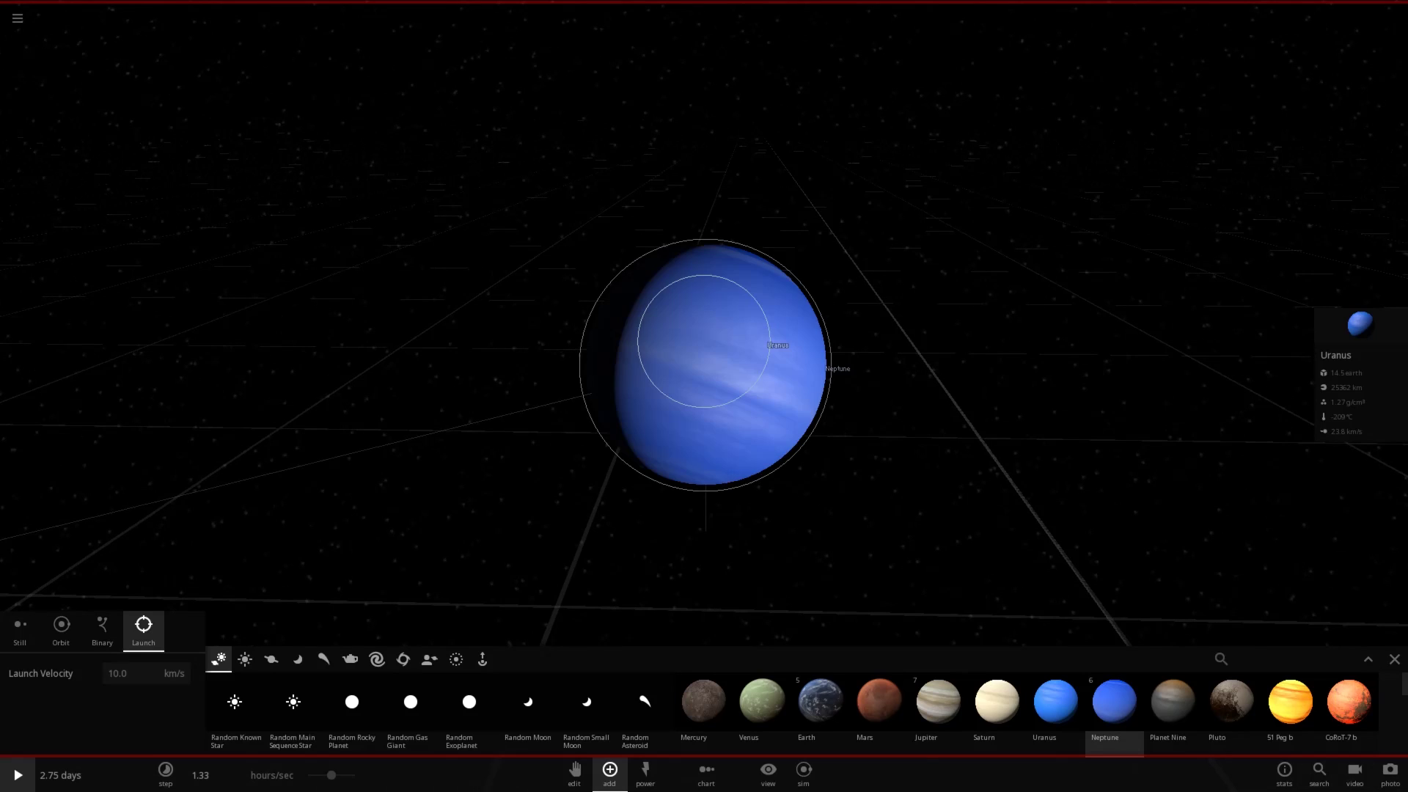
pyautogui.moveTo(704, 364); pyautogui.dragTo(227, 286)
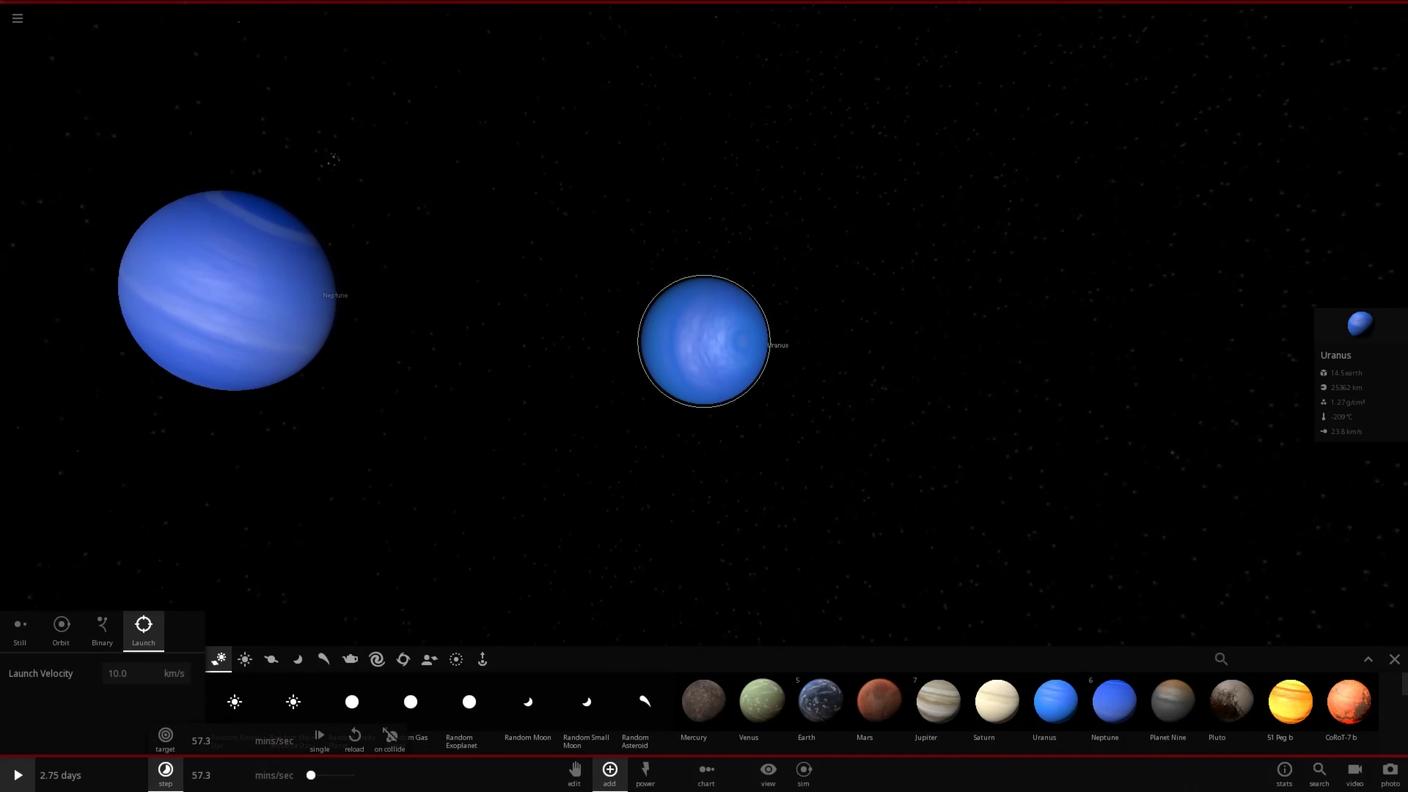
# Run the simulation and slow it to about 1.1 minutes per second as Neptune approaches Uranus.
pyautogui.moveTo(311, 775); pyautogui.dragTo(311, 775)
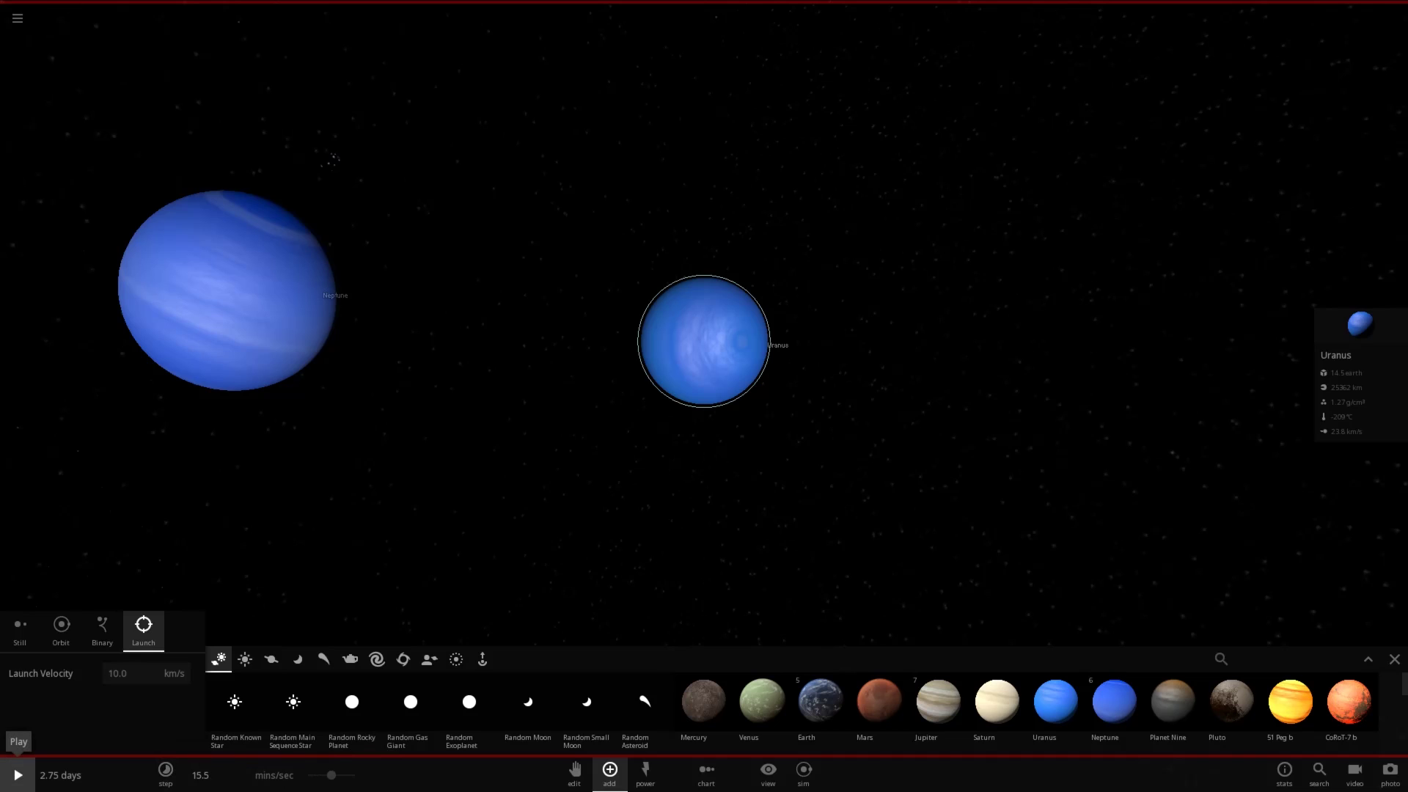
pyautogui.click(17, 775)
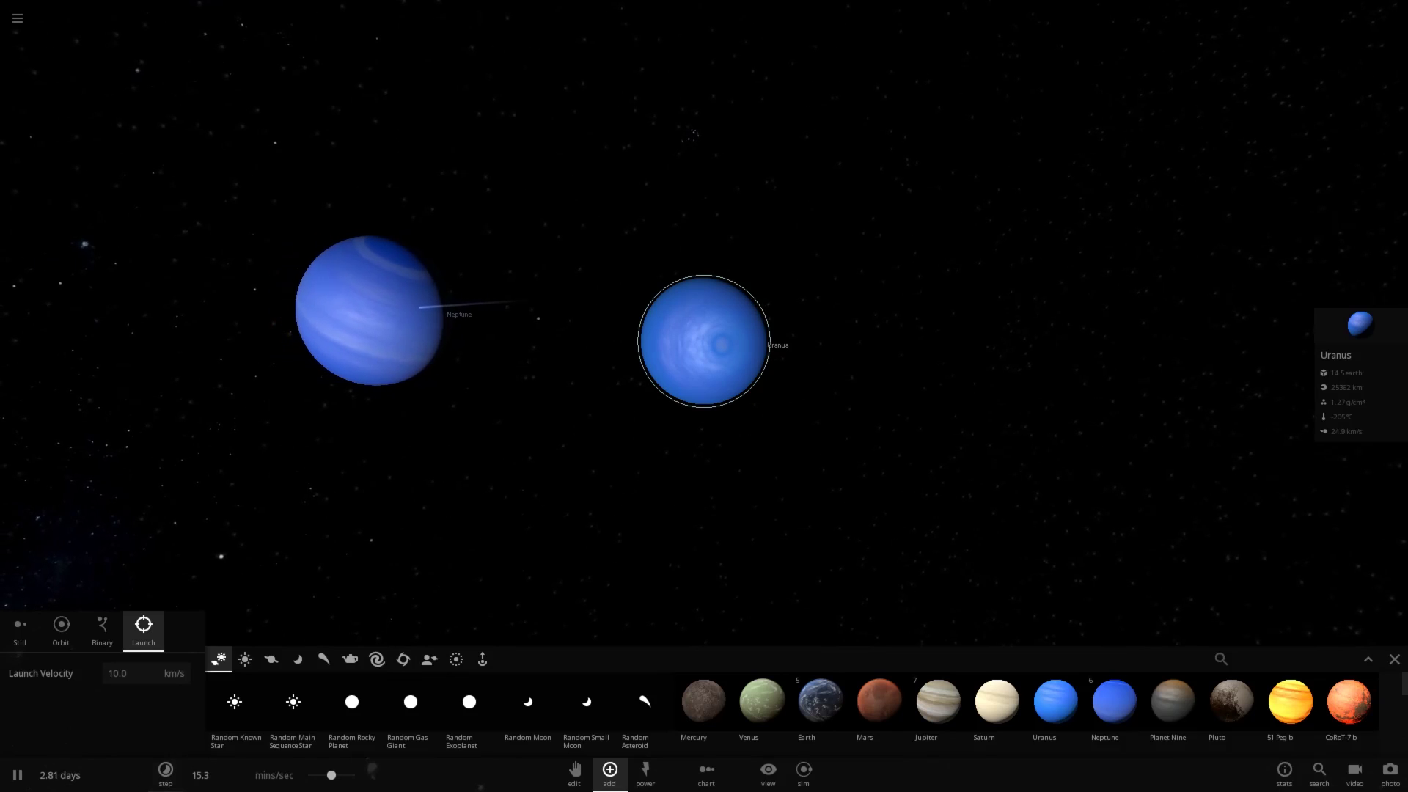
pyautogui.moveTo(332, 774); pyautogui.dragTo(320, 775)
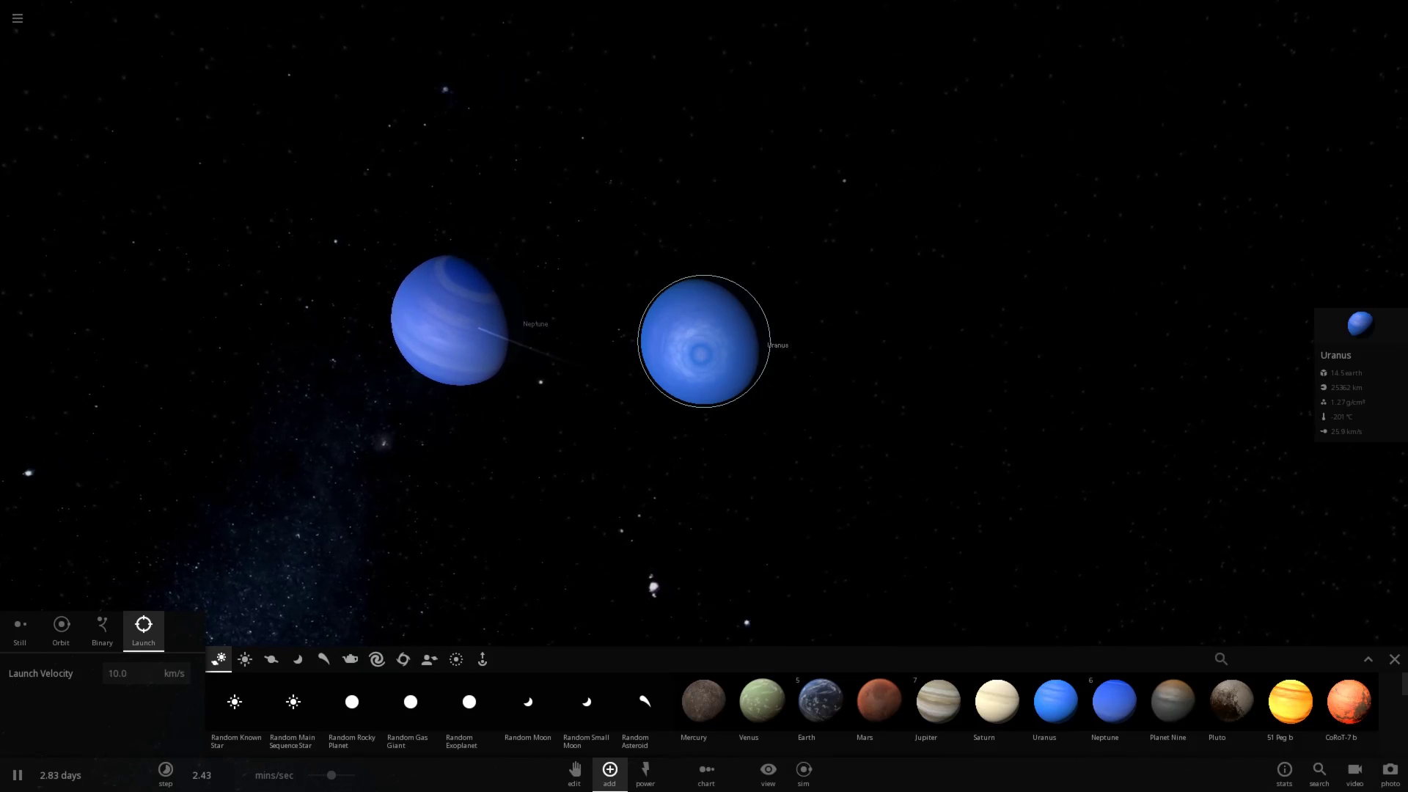
pyautogui.scroll(5, 704, 341)
pyautogui.scroll(-3, 704, 341)
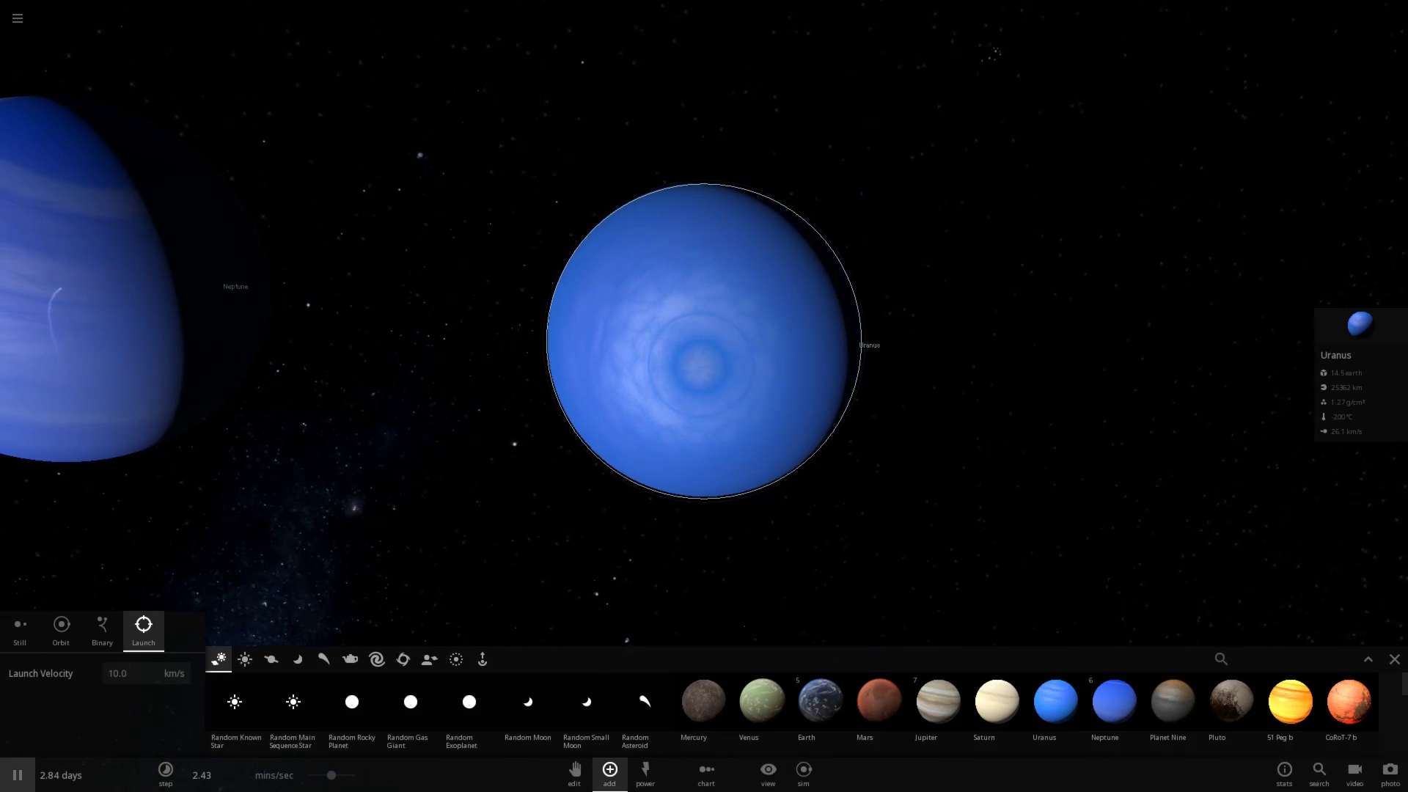
pyautogui.moveTo(331, 775); pyautogui.dragTo(318, 775)
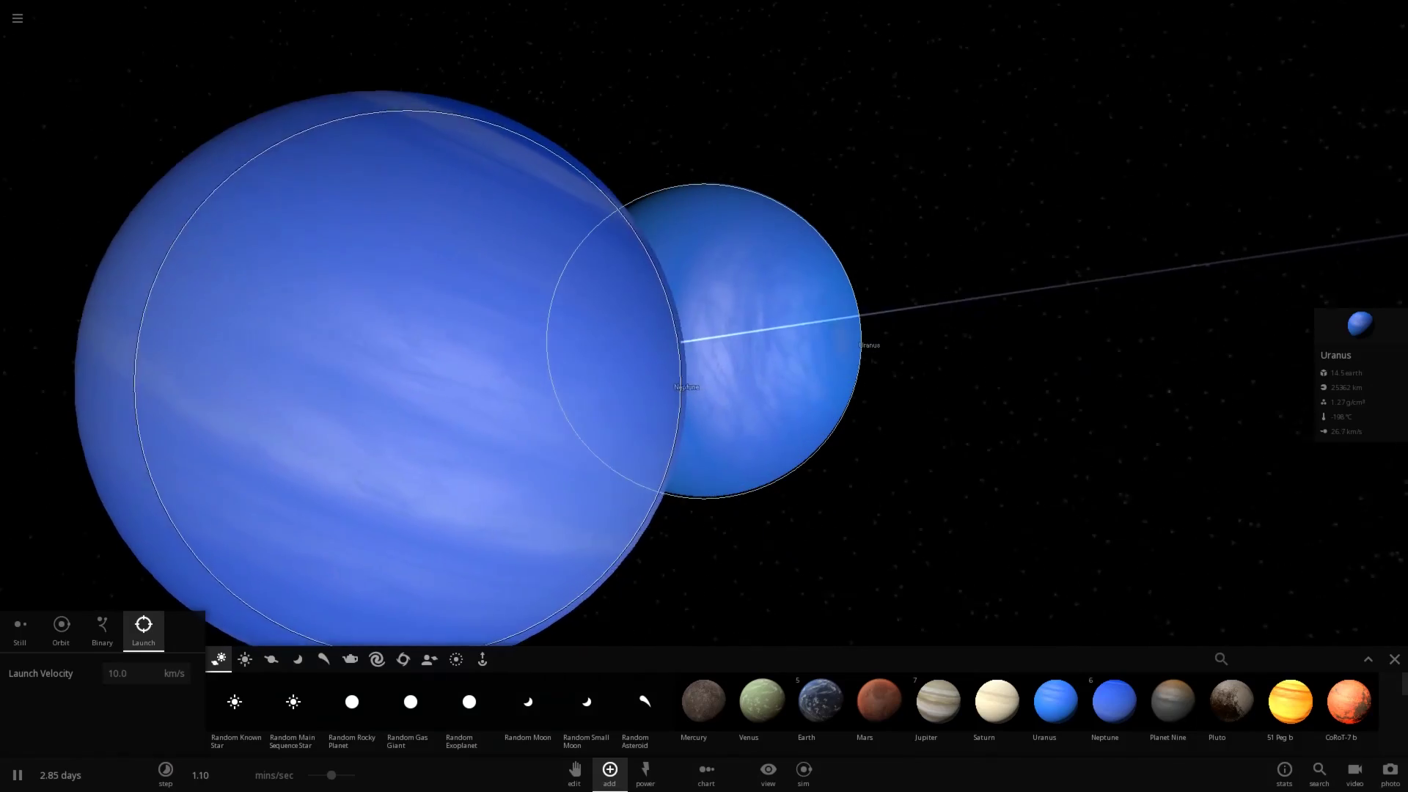
# Show the view options, slow the simulation to about 49 seconds per second and examine the collision between Neptune and Uranus.
pyautogui.click(768, 771)
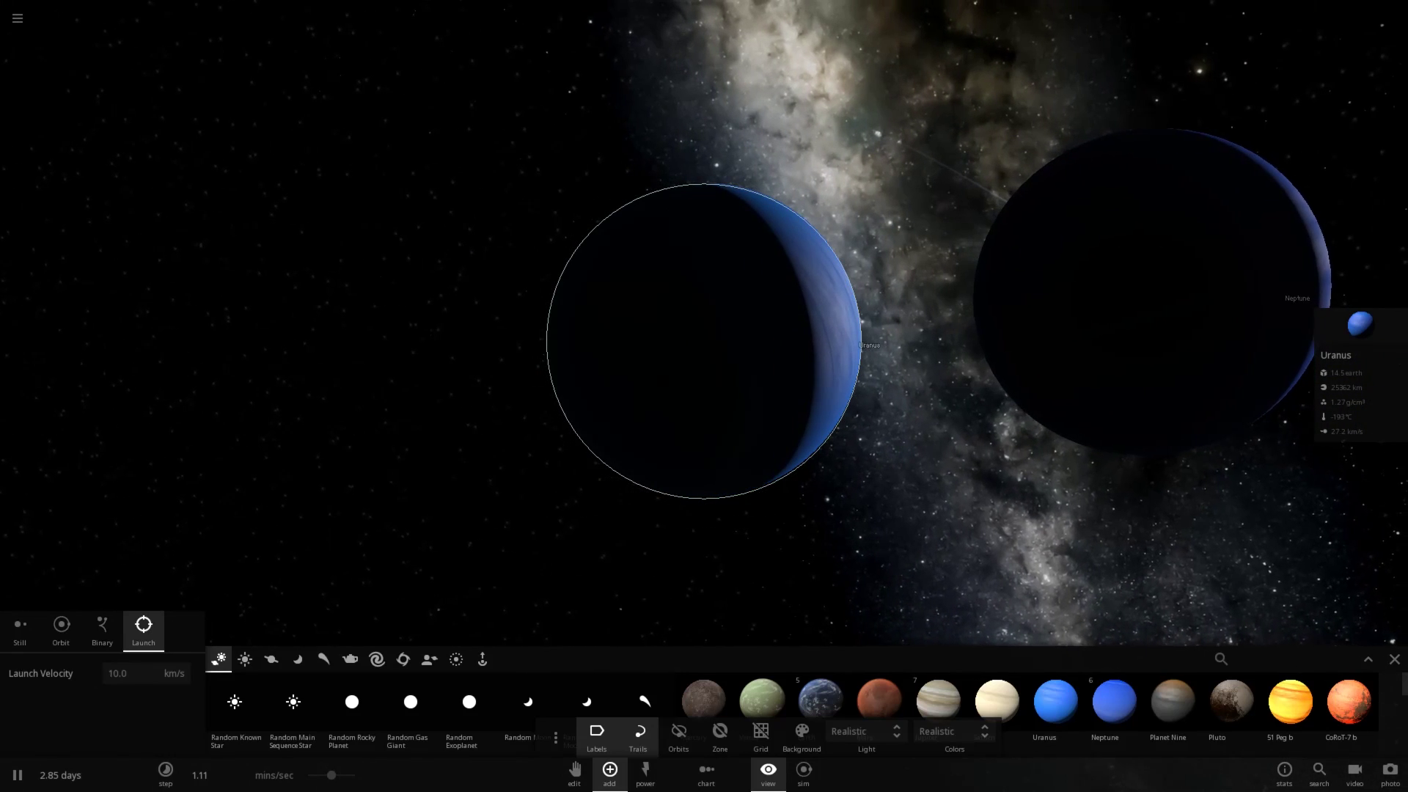
pyautogui.click(165, 772)
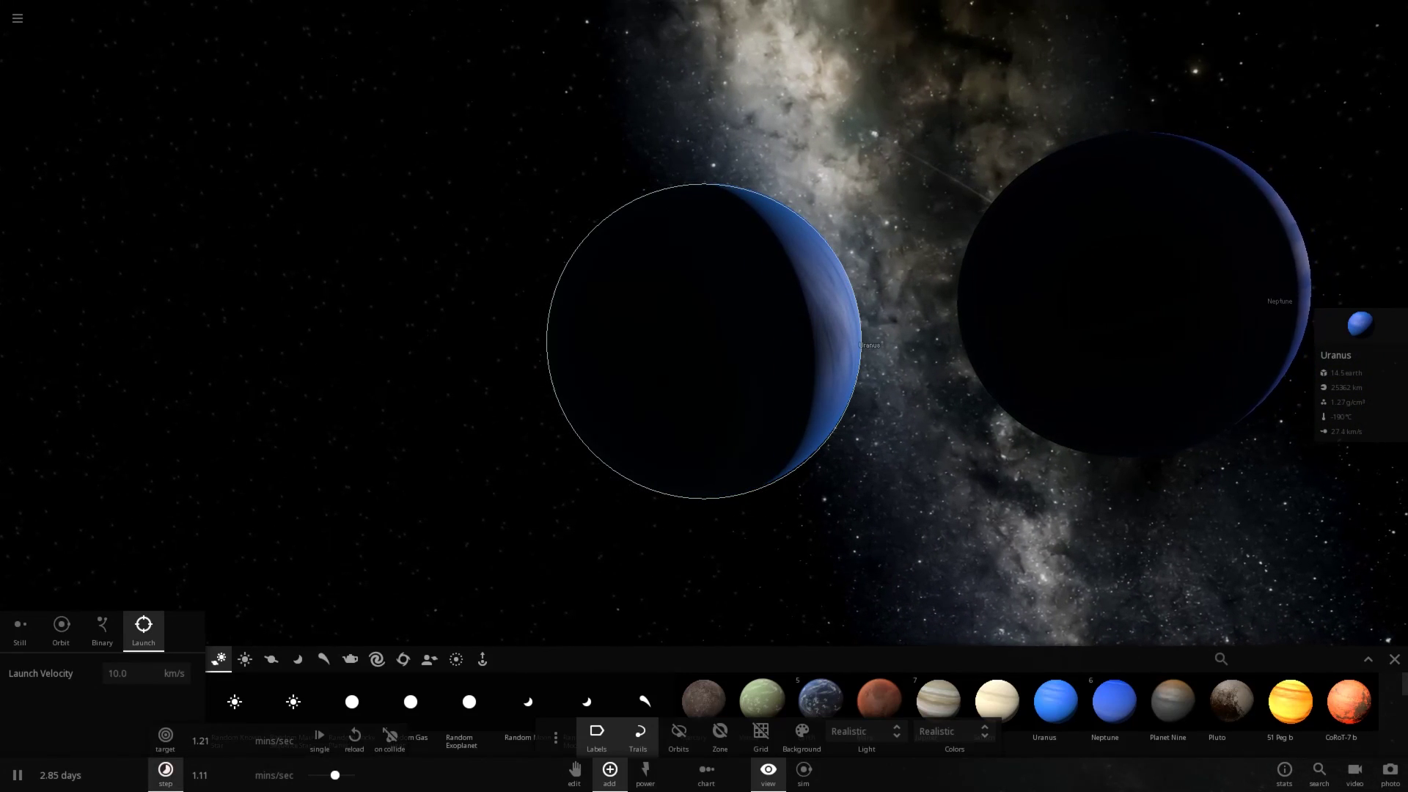
pyautogui.press(',')
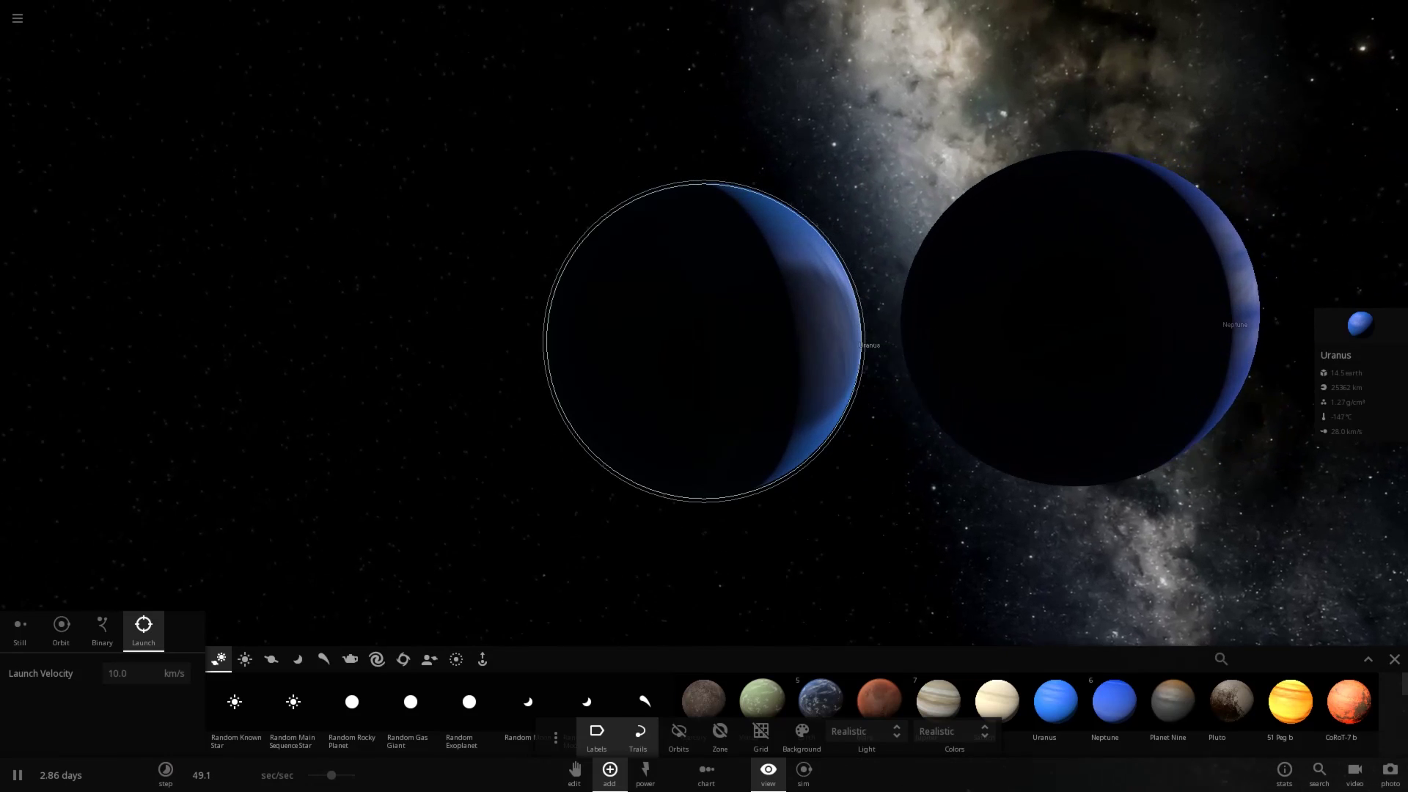
pyautogui.scroll(3, 704, 341)
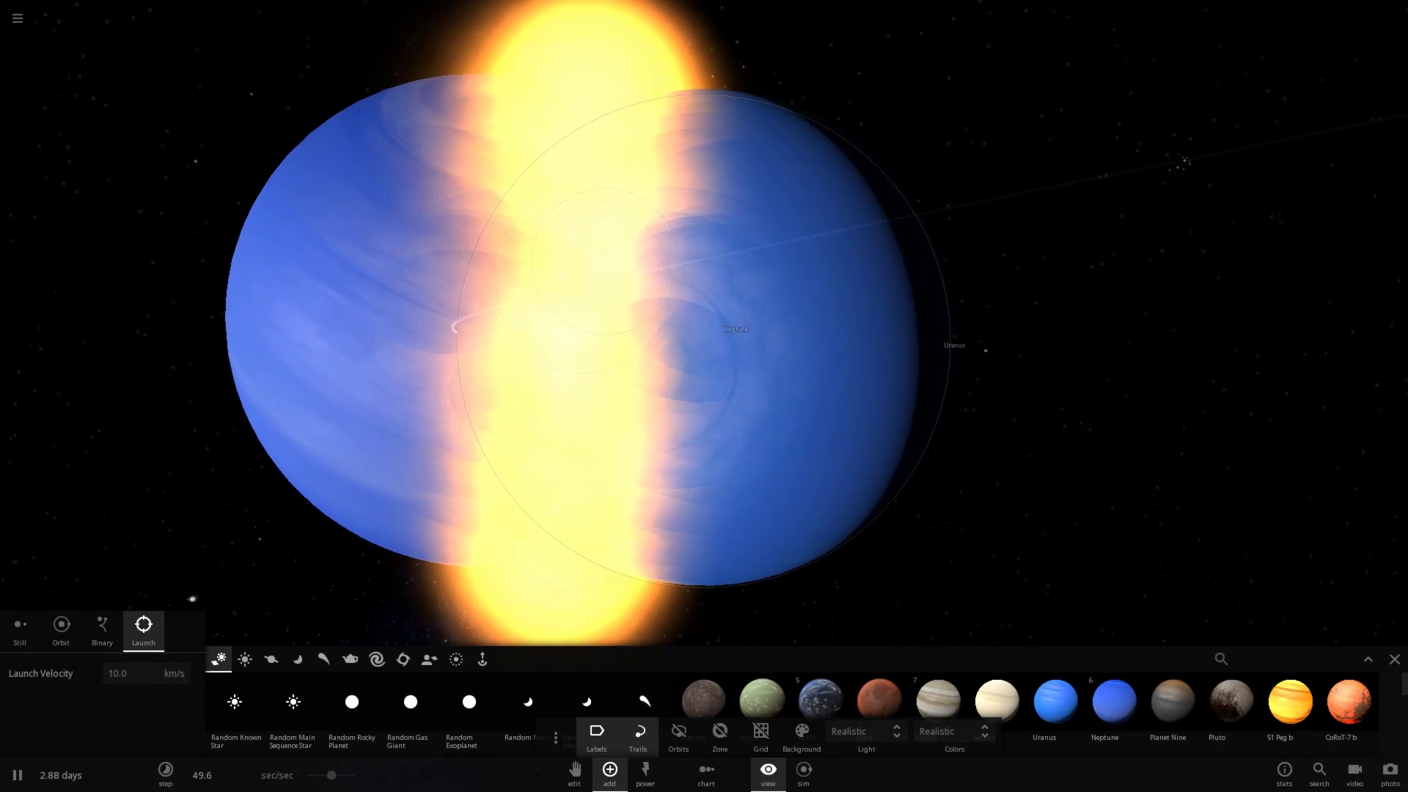
pyautogui.scroll(-3, 704, 330)
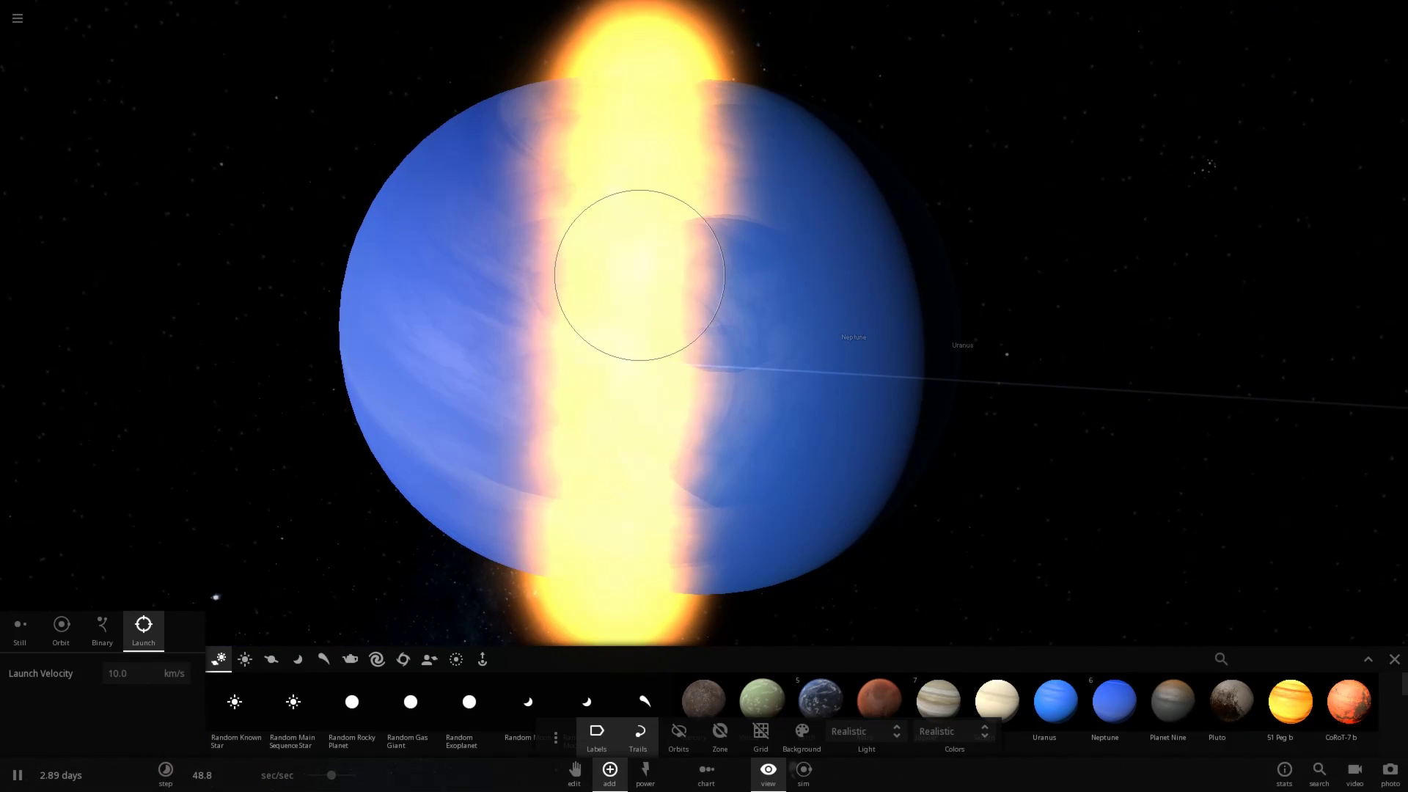
# Inspect the basic properties of Uranus and of a nearby collision fragment, and examine the debris around the planet.
pyautogui.click(961, 345)
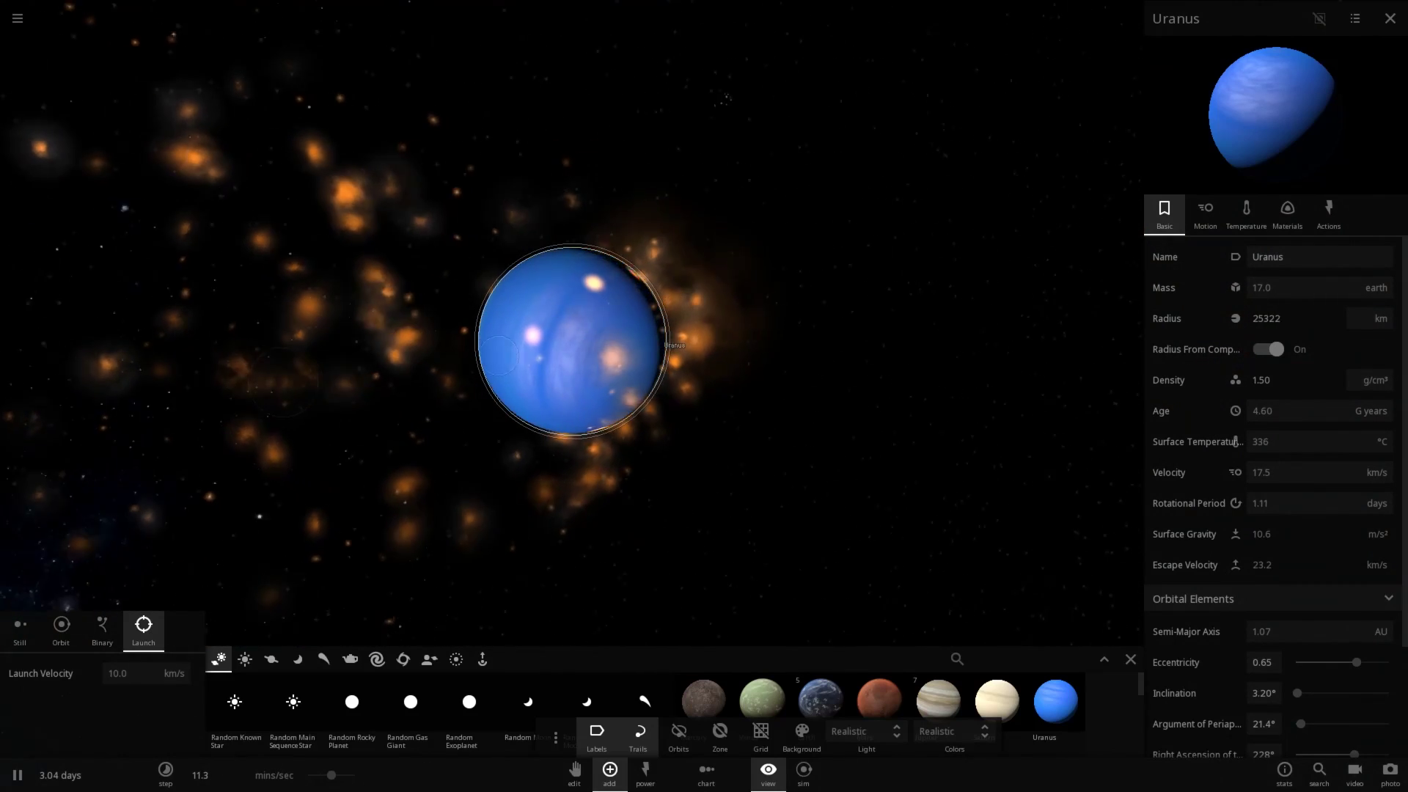
pyautogui.scroll(-3, 572, 341)
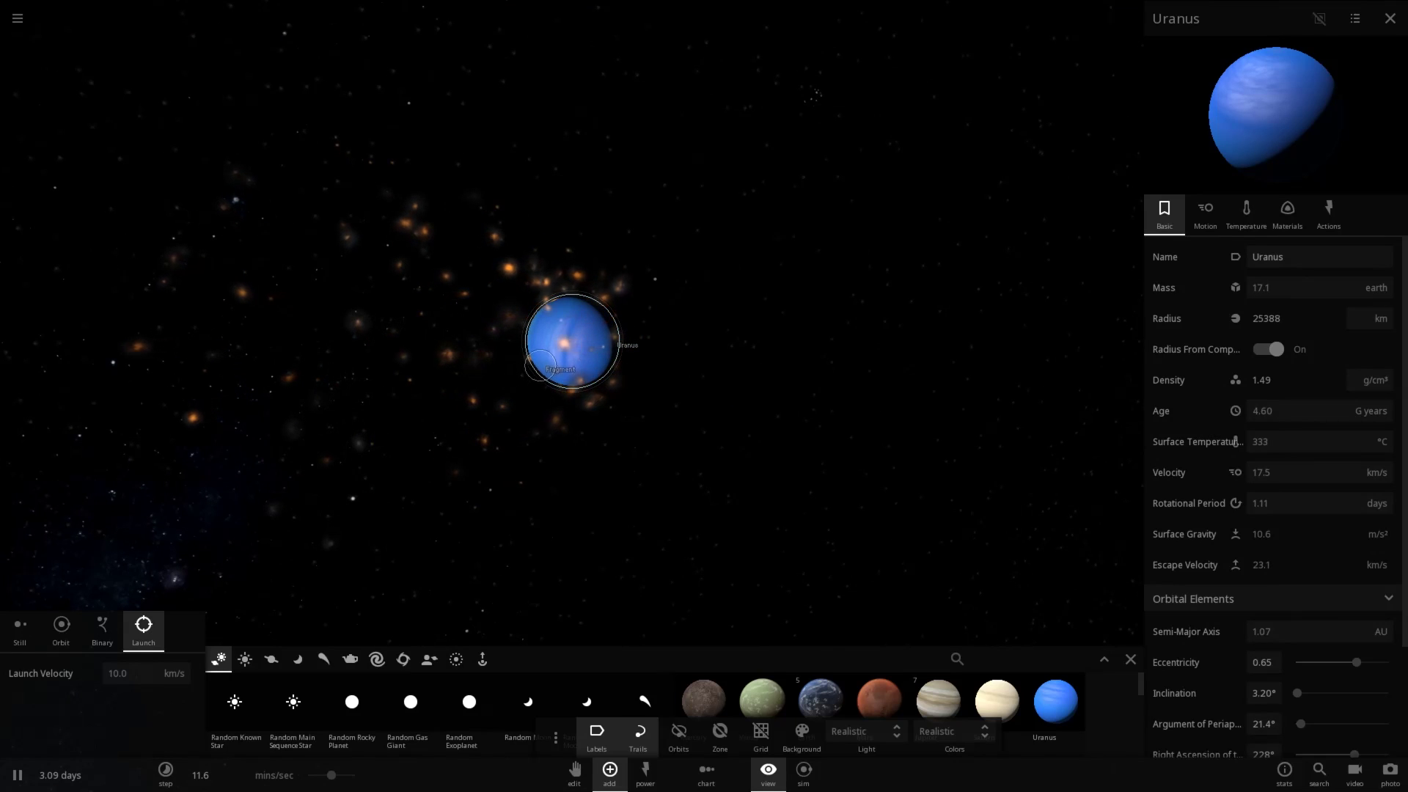
pyautogui.scroll(-3, 572, 341)
pyautogui.click(511, 352)
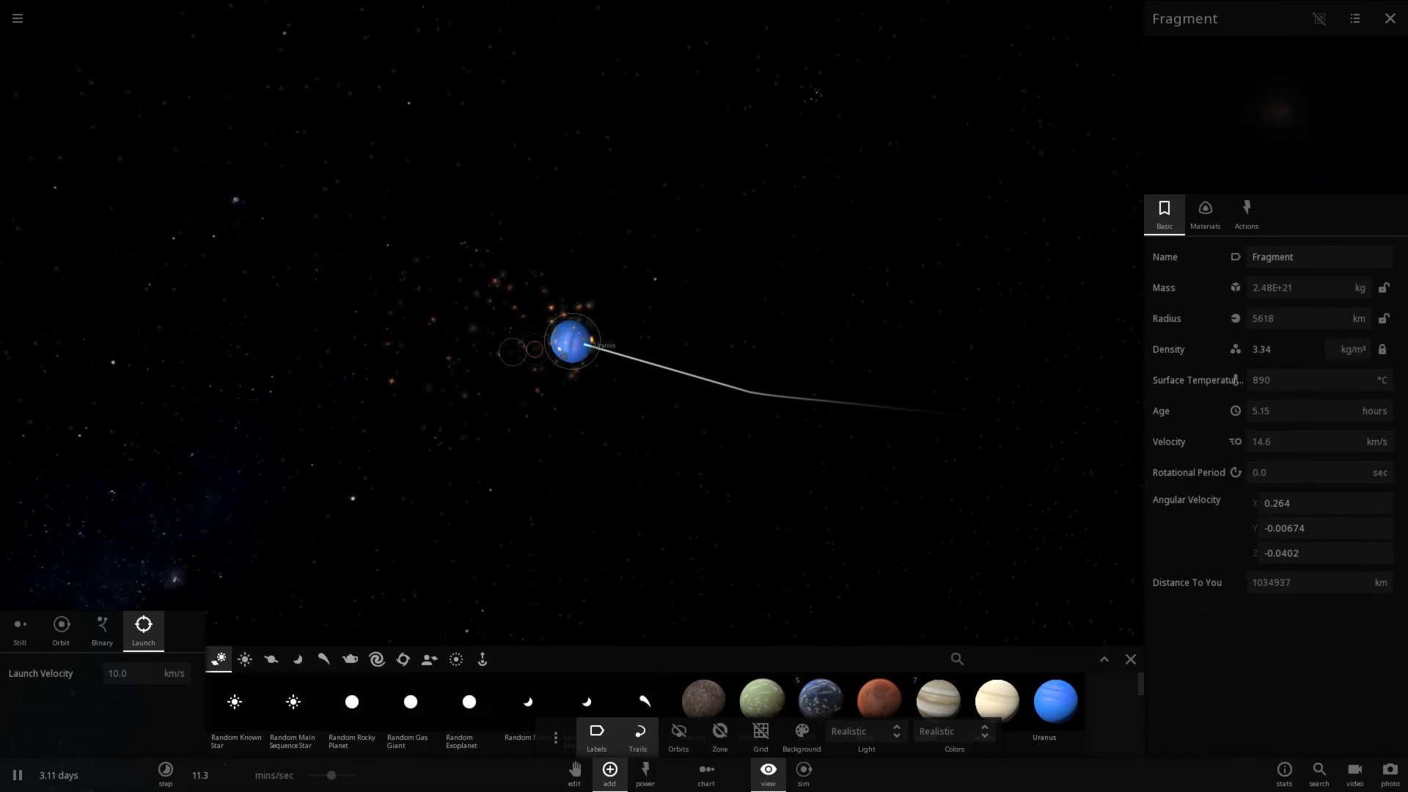
pyautogui.scroll(4, 571, 342)
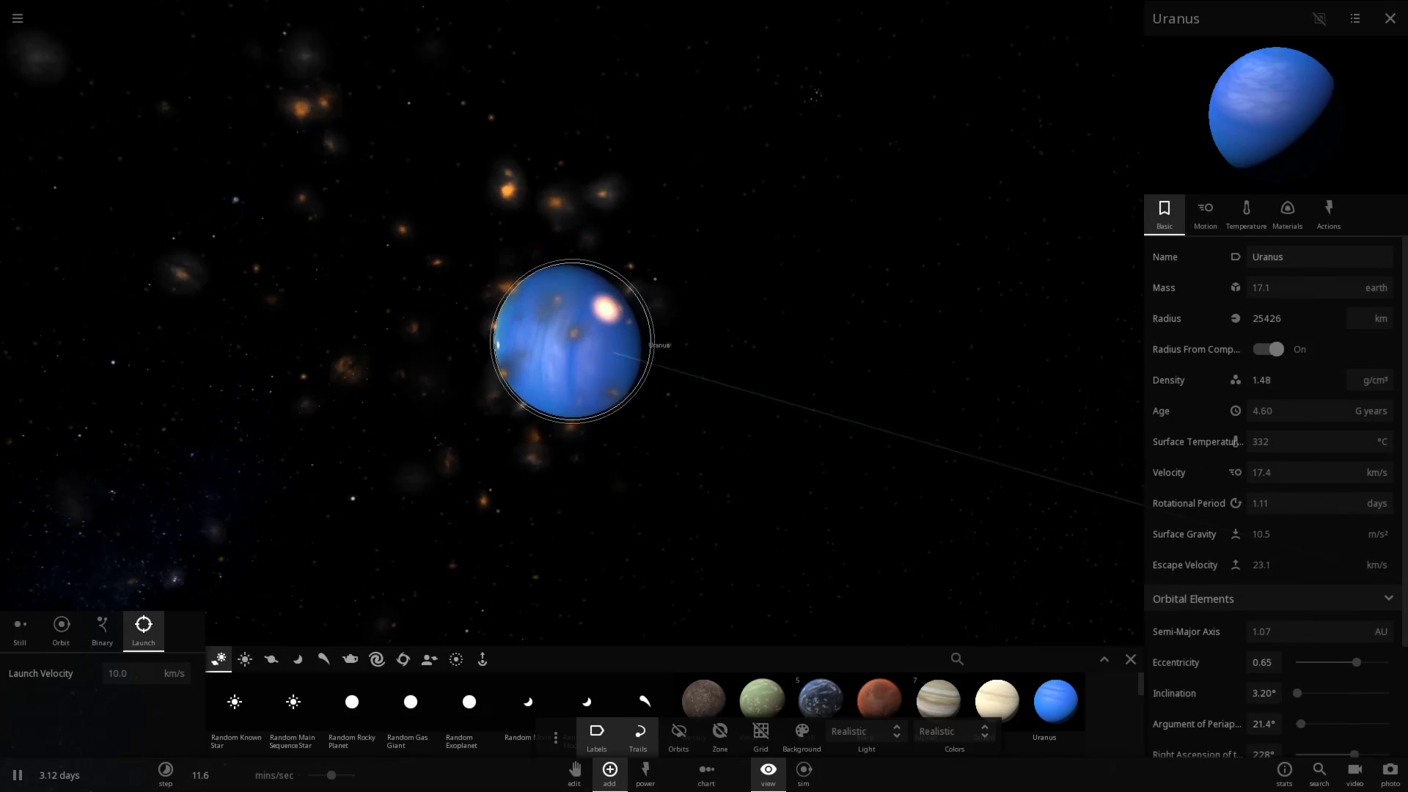
pyautogui.scroll(-5, 572, 341)
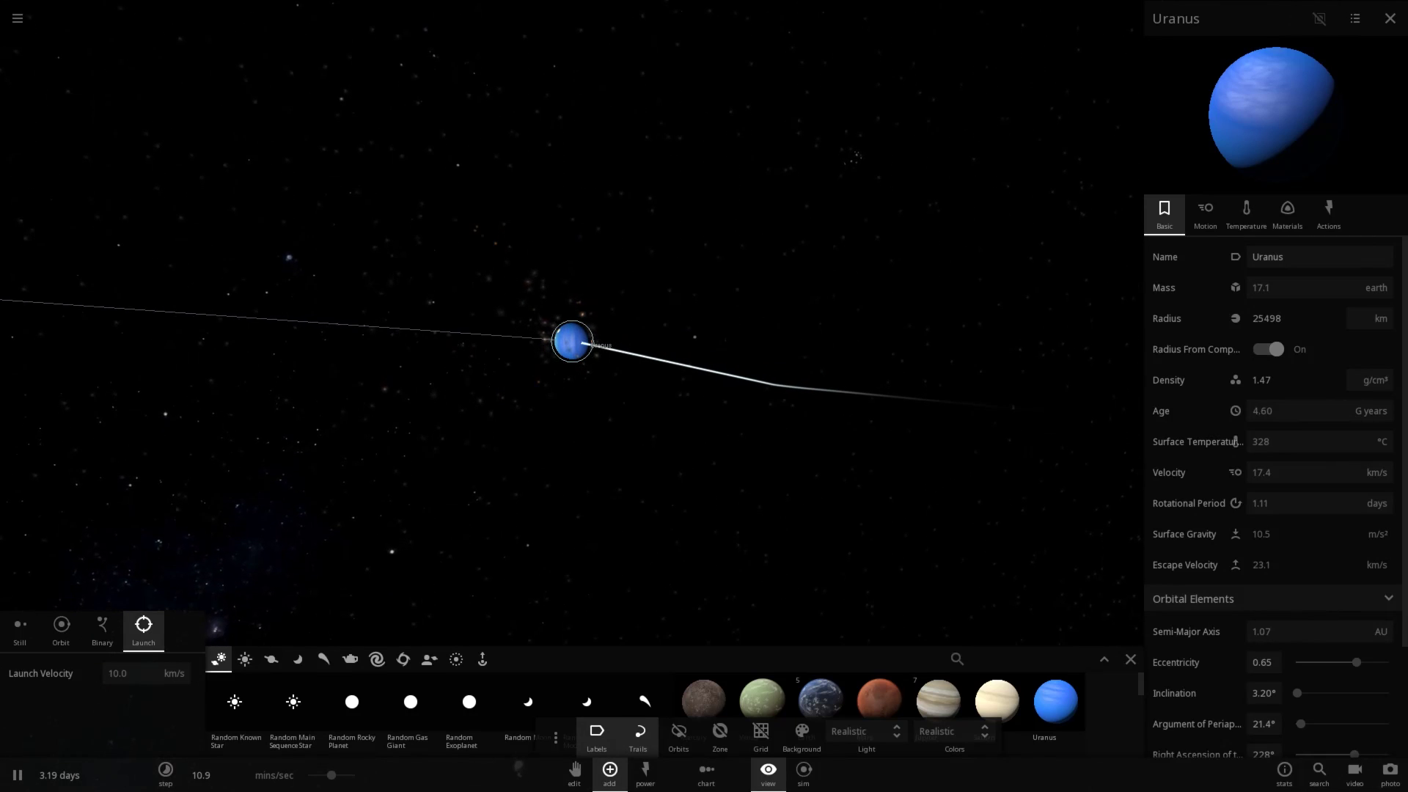
# Turn off trails, turn on orbits and check the path of Uranus around the Sun.
pyautogui.click(638, 733)
pyautogui.click(678, 733)
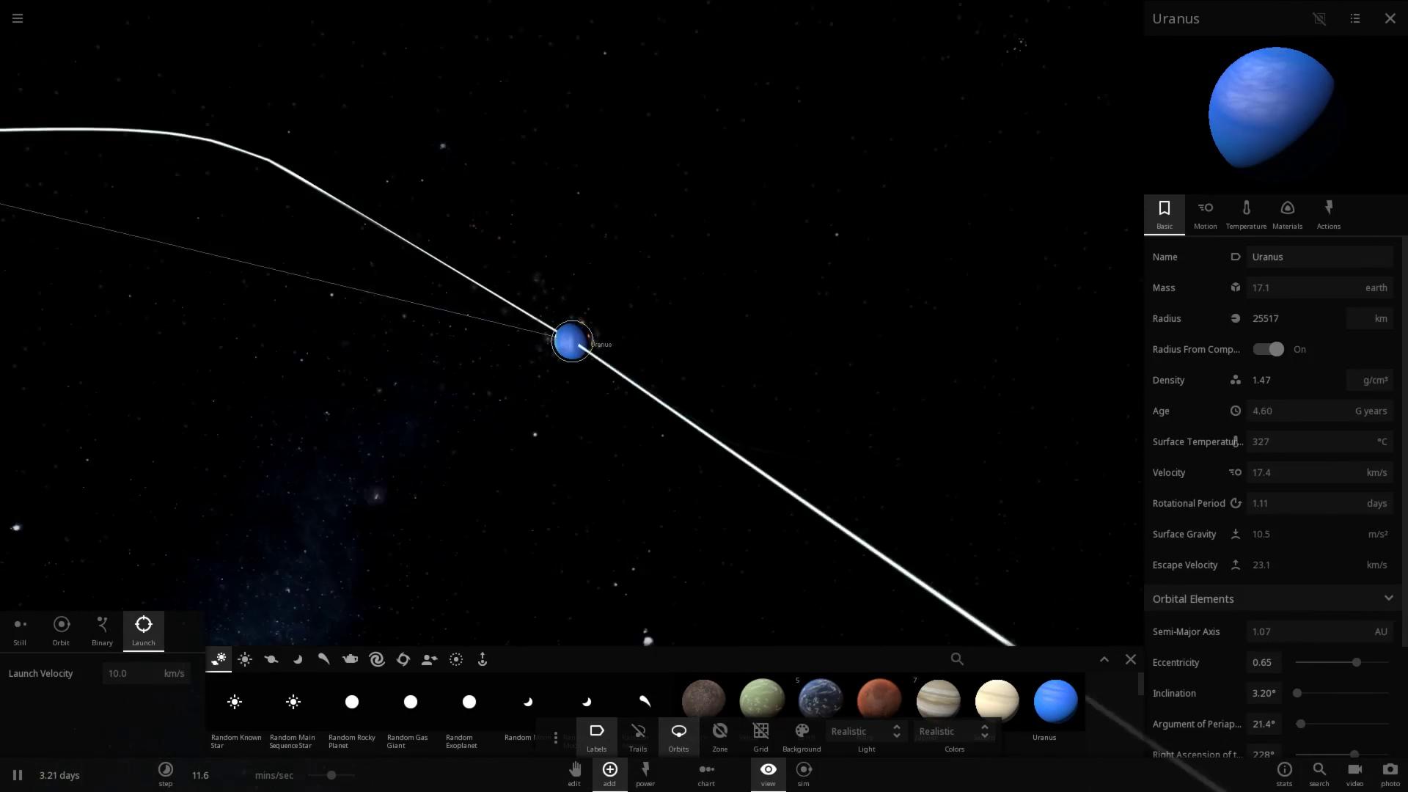
pyautogui.scroll(-10, 572, 341)
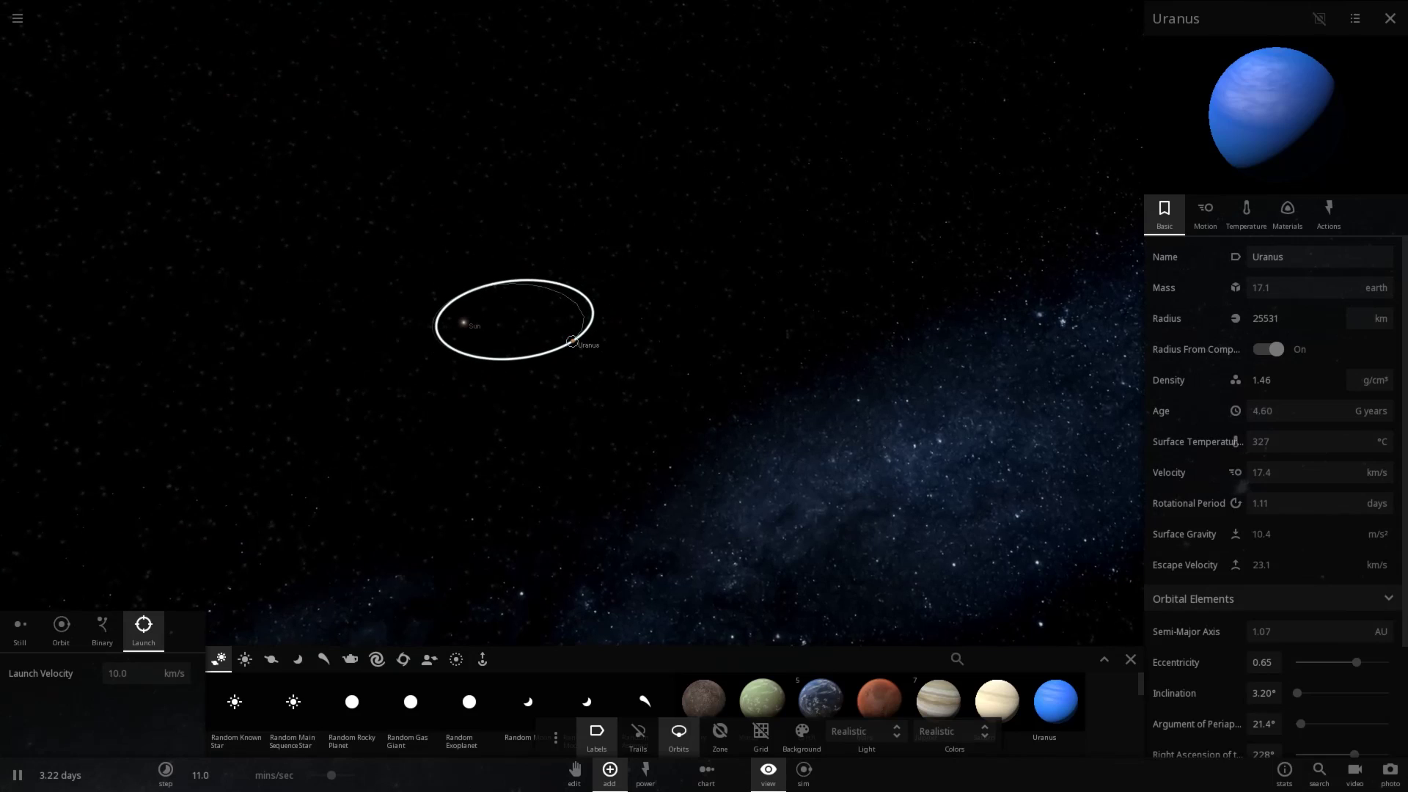
pyautogui.scroll(10, 572, 341)
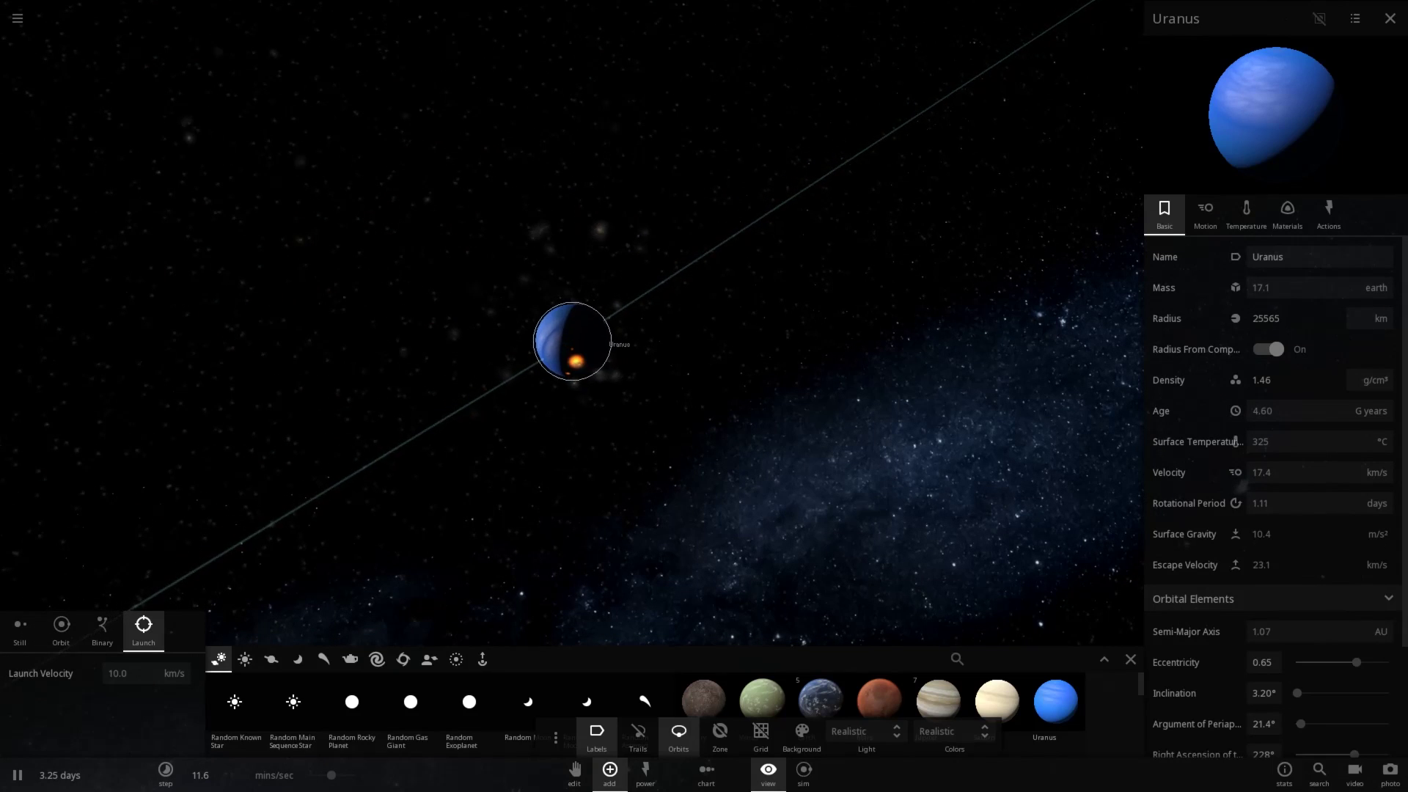
# Set the launch velocity to 20 km/s, launch another body at Uranus and examine the impact on its surface.
pyautogui.scroll(3, 572, 341)
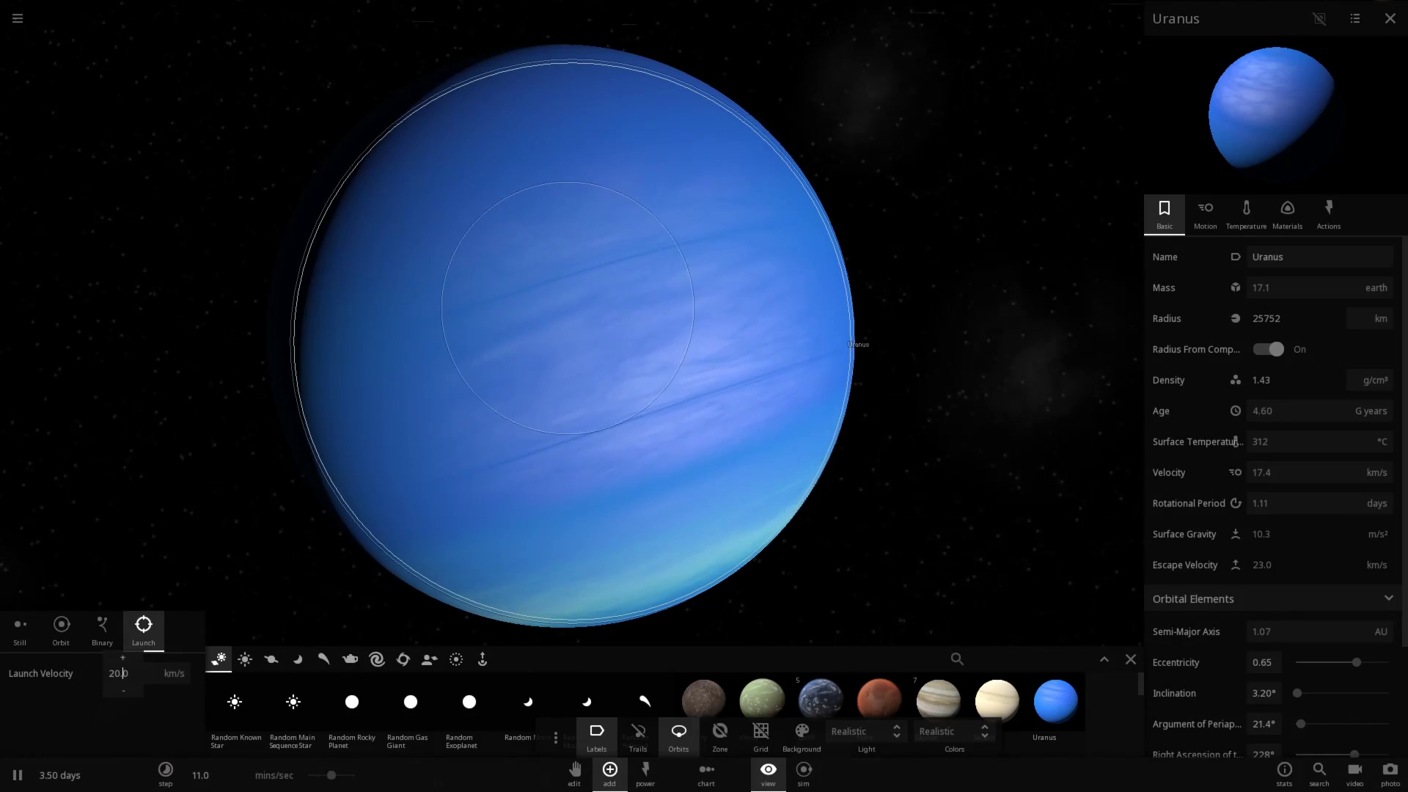
pyautogui.click(568, 308)
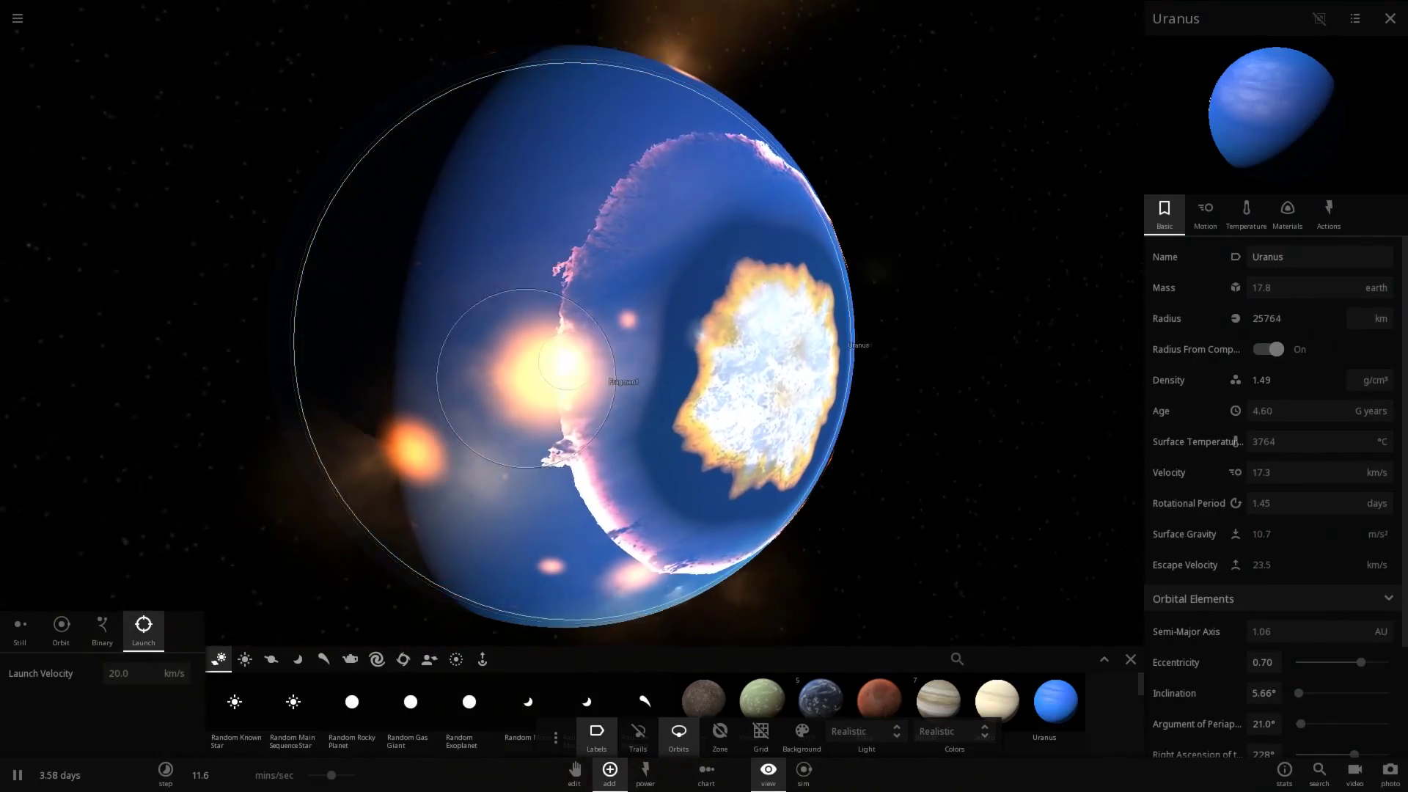
pyautogui.moveTo(662, 424); pyautogui.dragTo(352, 462)
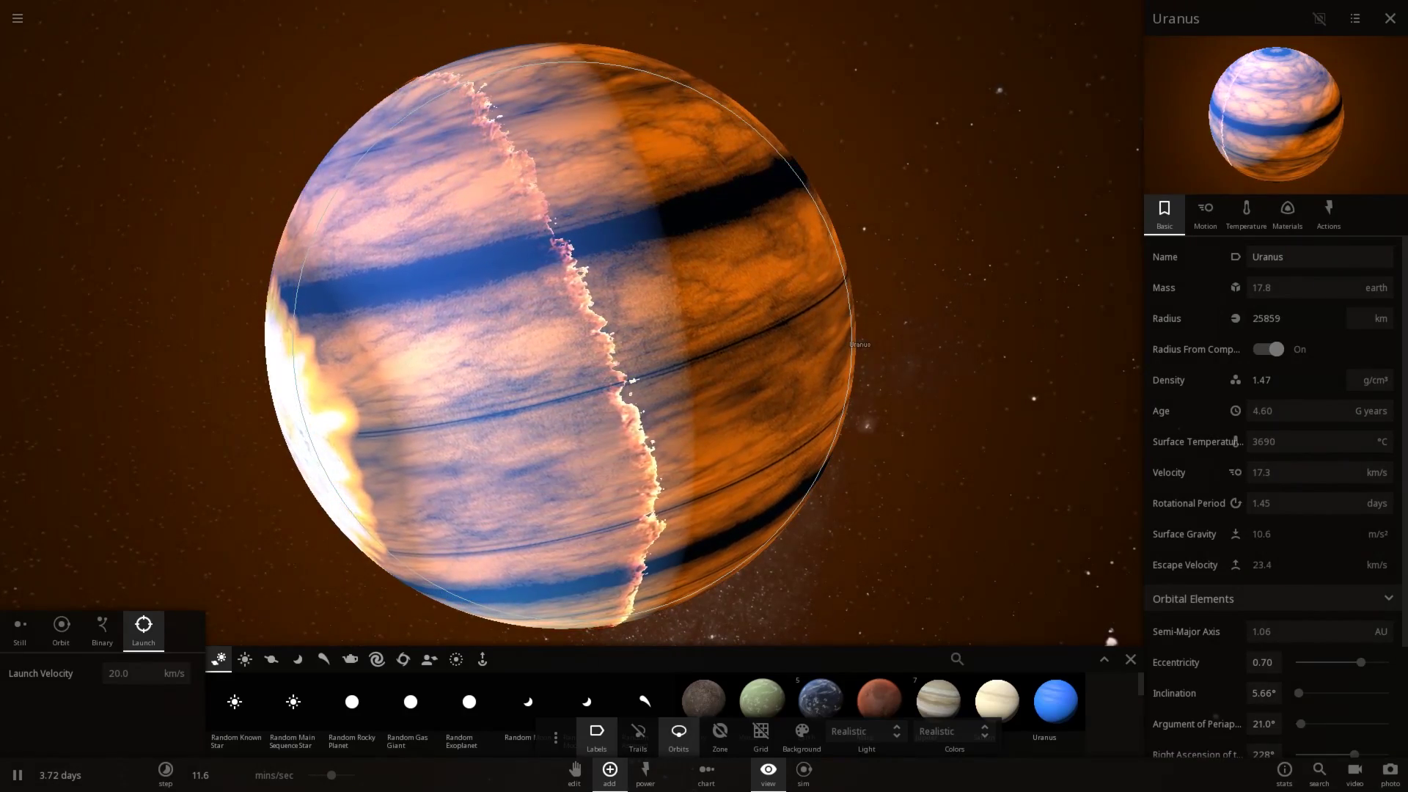
# Reload the "Earth and Sun 1 AU" simulation and place Uranus in orbit around the Sun.
pyautogui.click(18, 18)
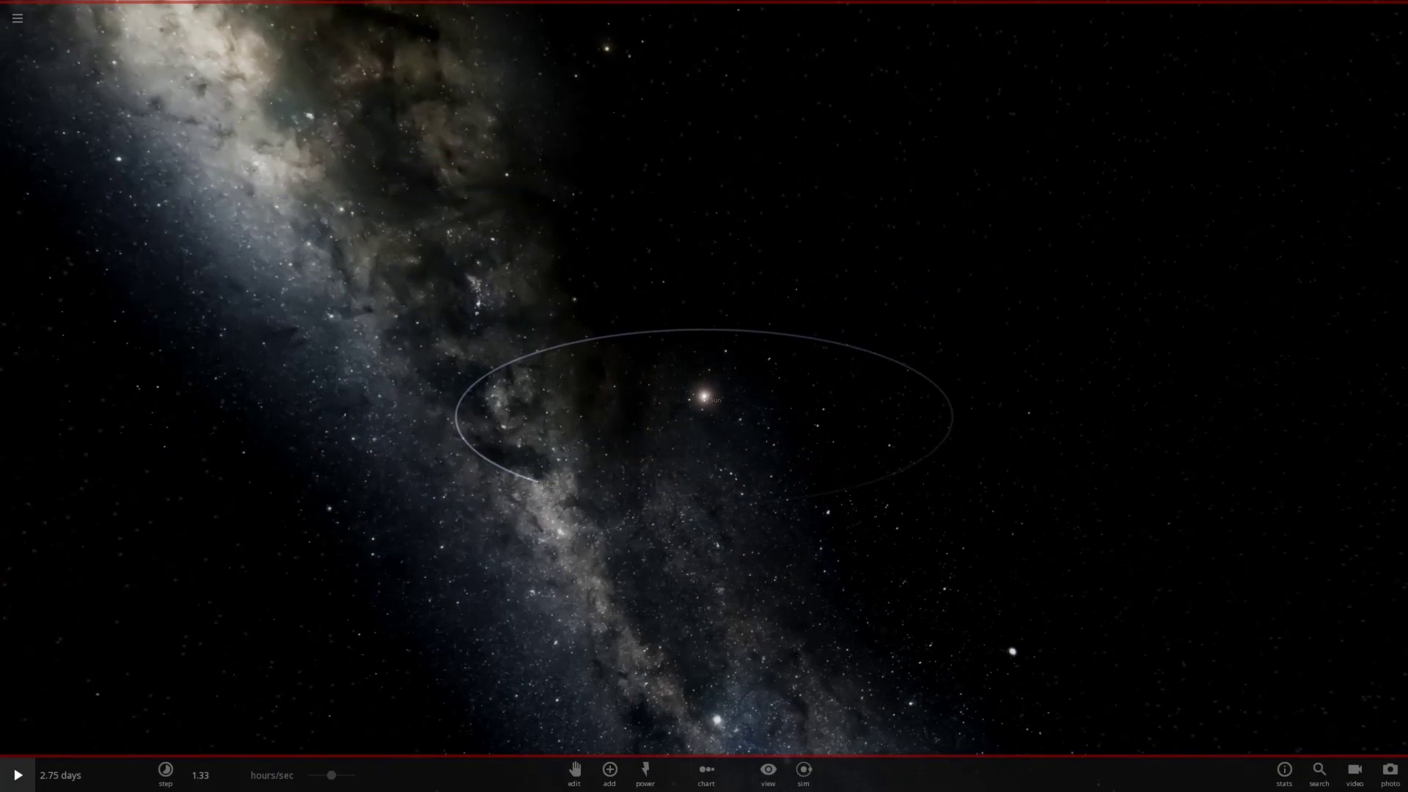
pyautogui.click(609, 769)
pyautogui.click(1054, 701)
pyautogui.click(61, 626)
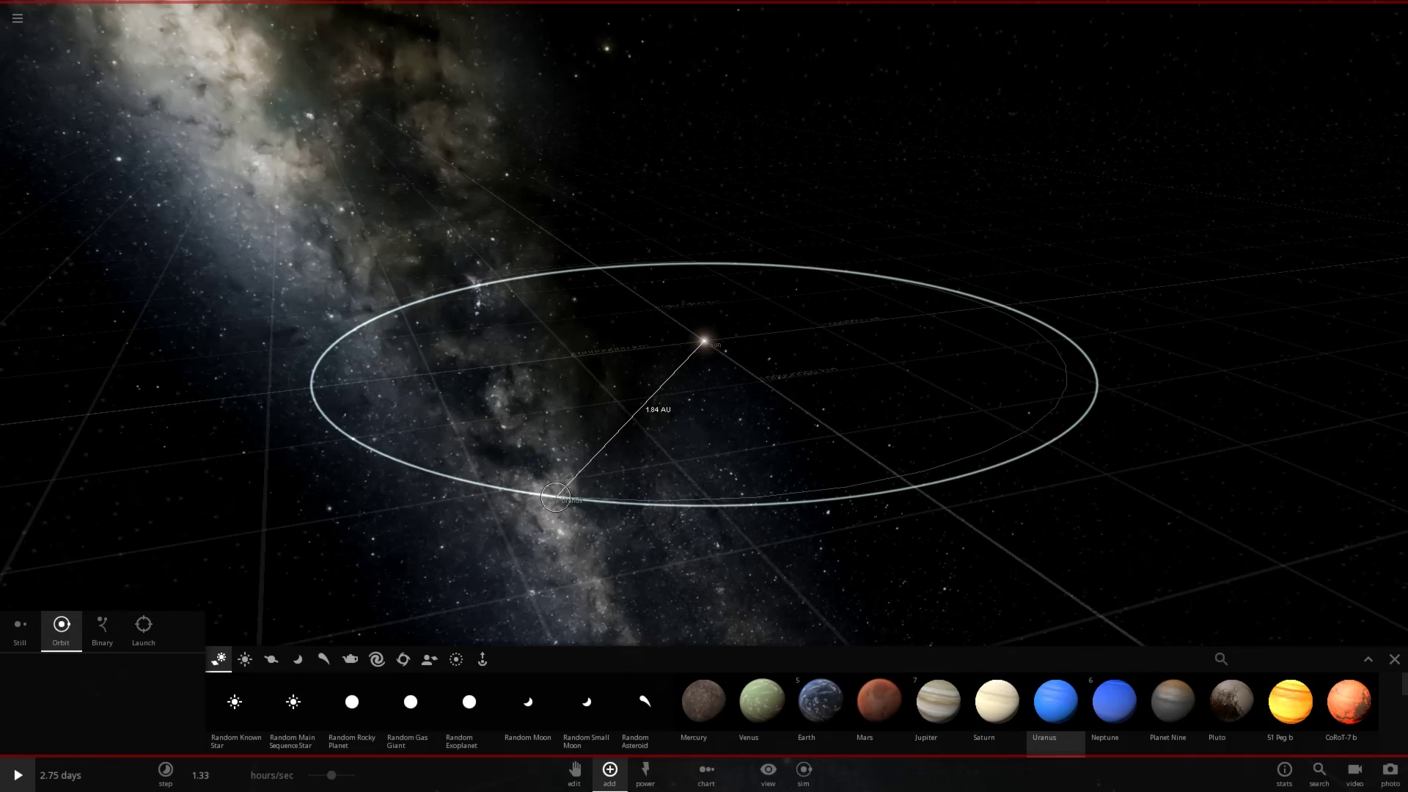
pyautogui.click(555, 497)
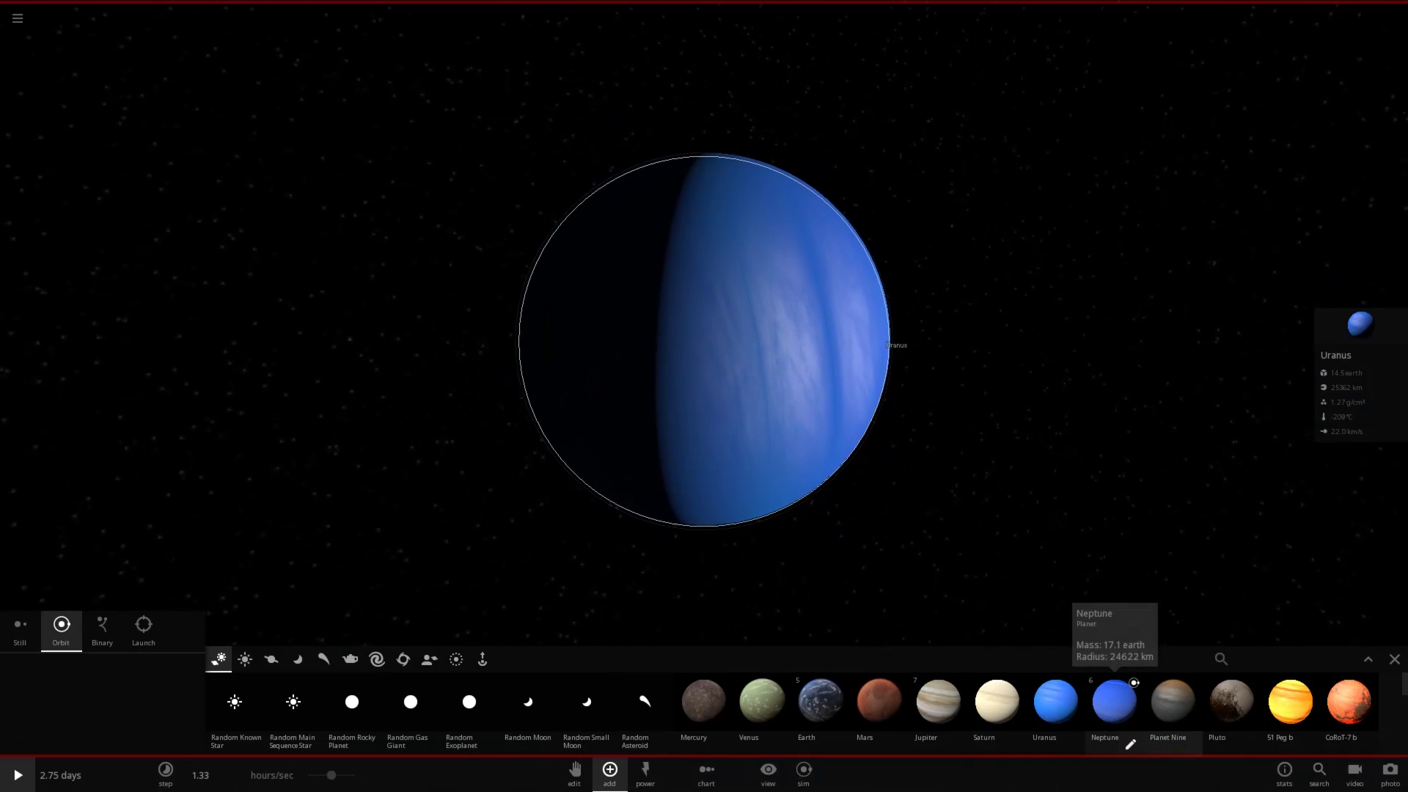
# Switch Neptune's placement mode from orbit to launch, and discard the pending placement over Uranus.
pyautogui.click(1133, 682)
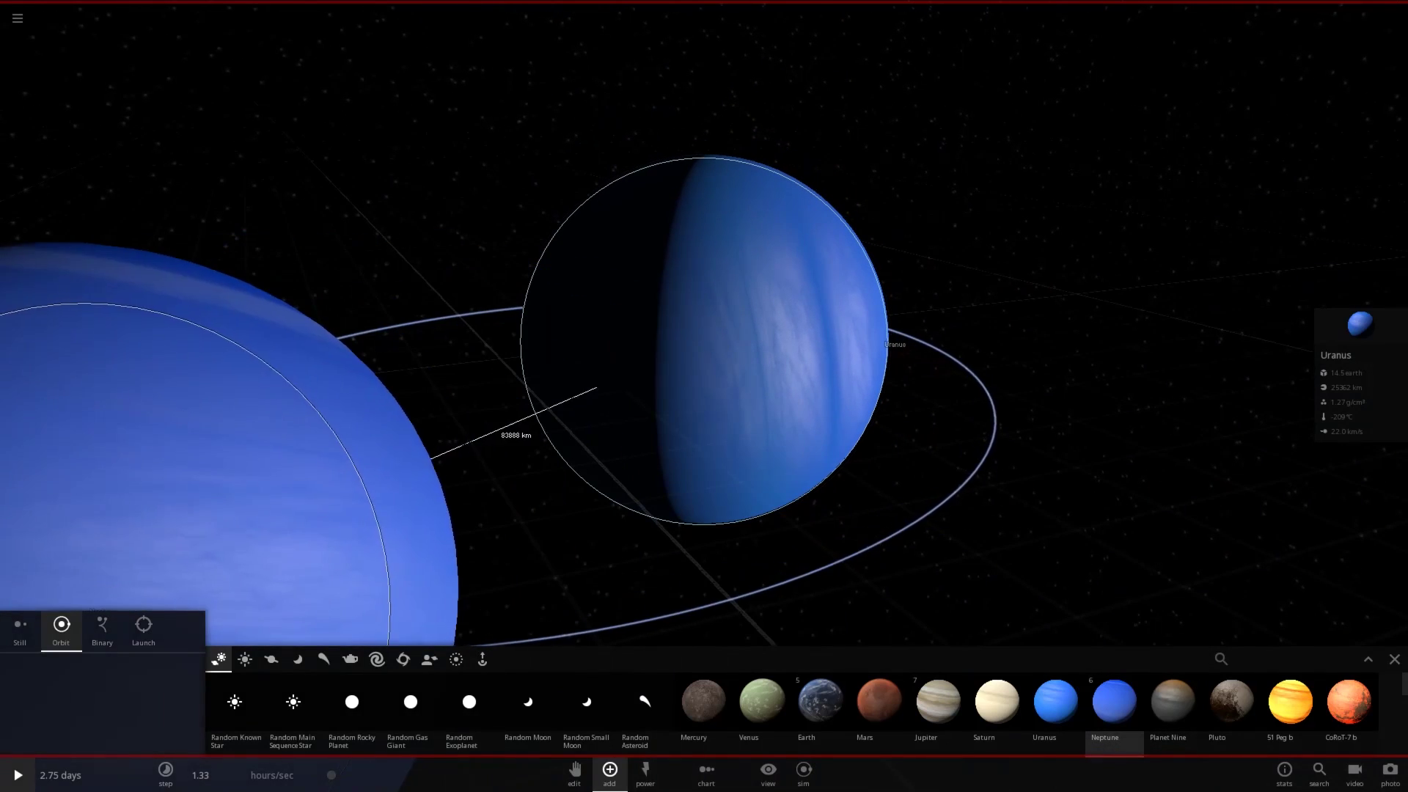
pyautogui.click(144, 624)
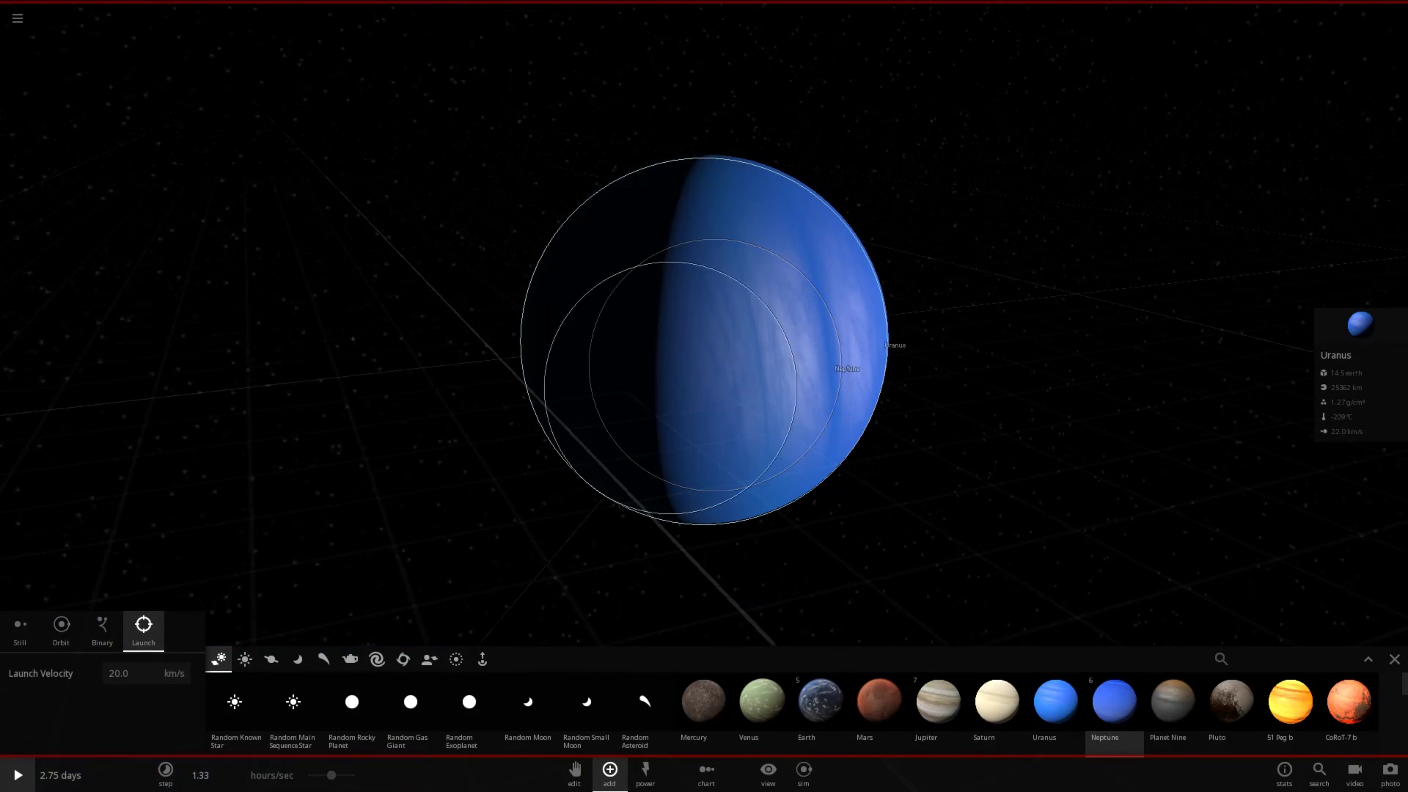
pyautogui.press('Escape')
pyautogui.moveTo(653, 390); pyautogui.dragTo(506, 390)
pyautogui.press('Delete')
pyautogui.scroll(-5, 704, 341)
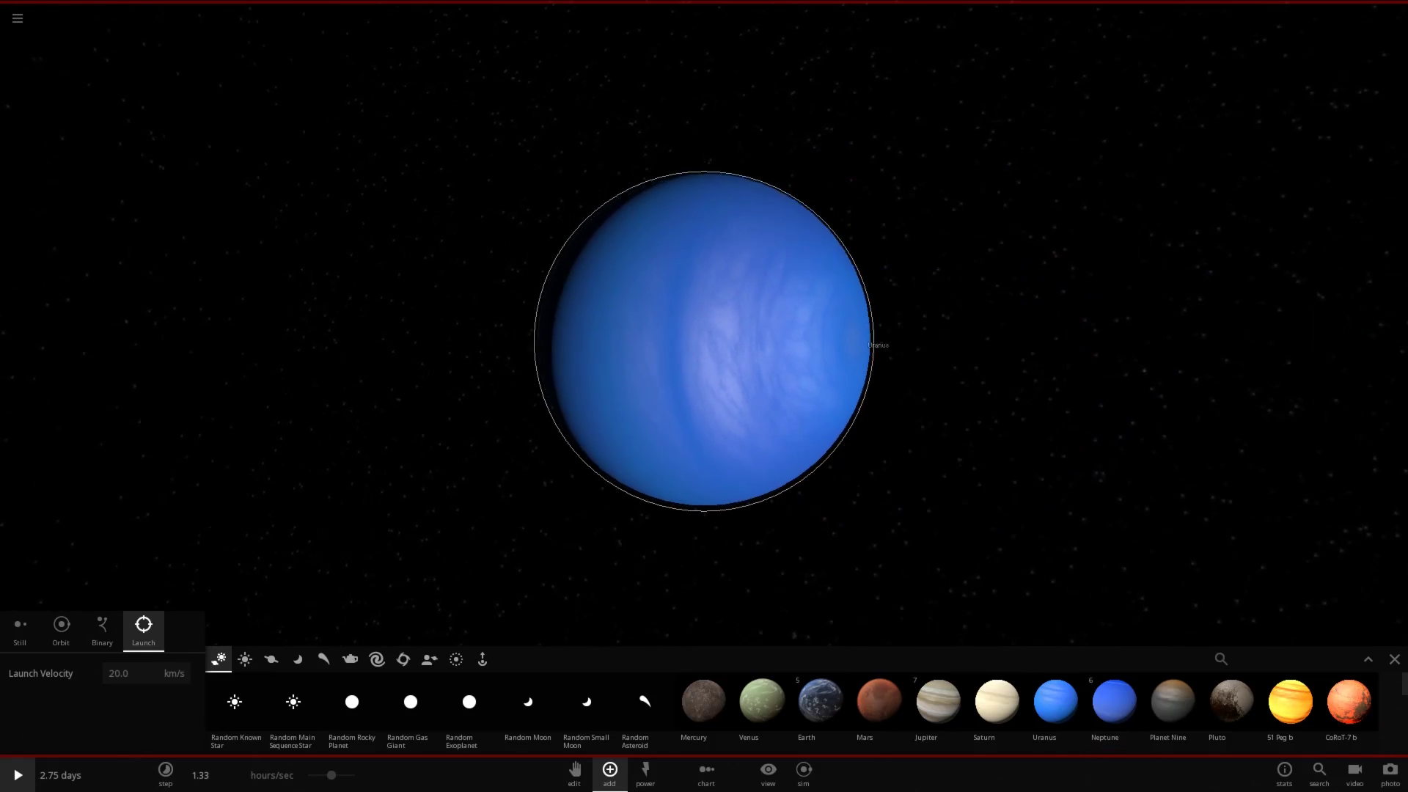
# Launch Neptune at Uranus with a velocity of 20 km/s and start the simulation.
pyautogui.click(1114, 702)
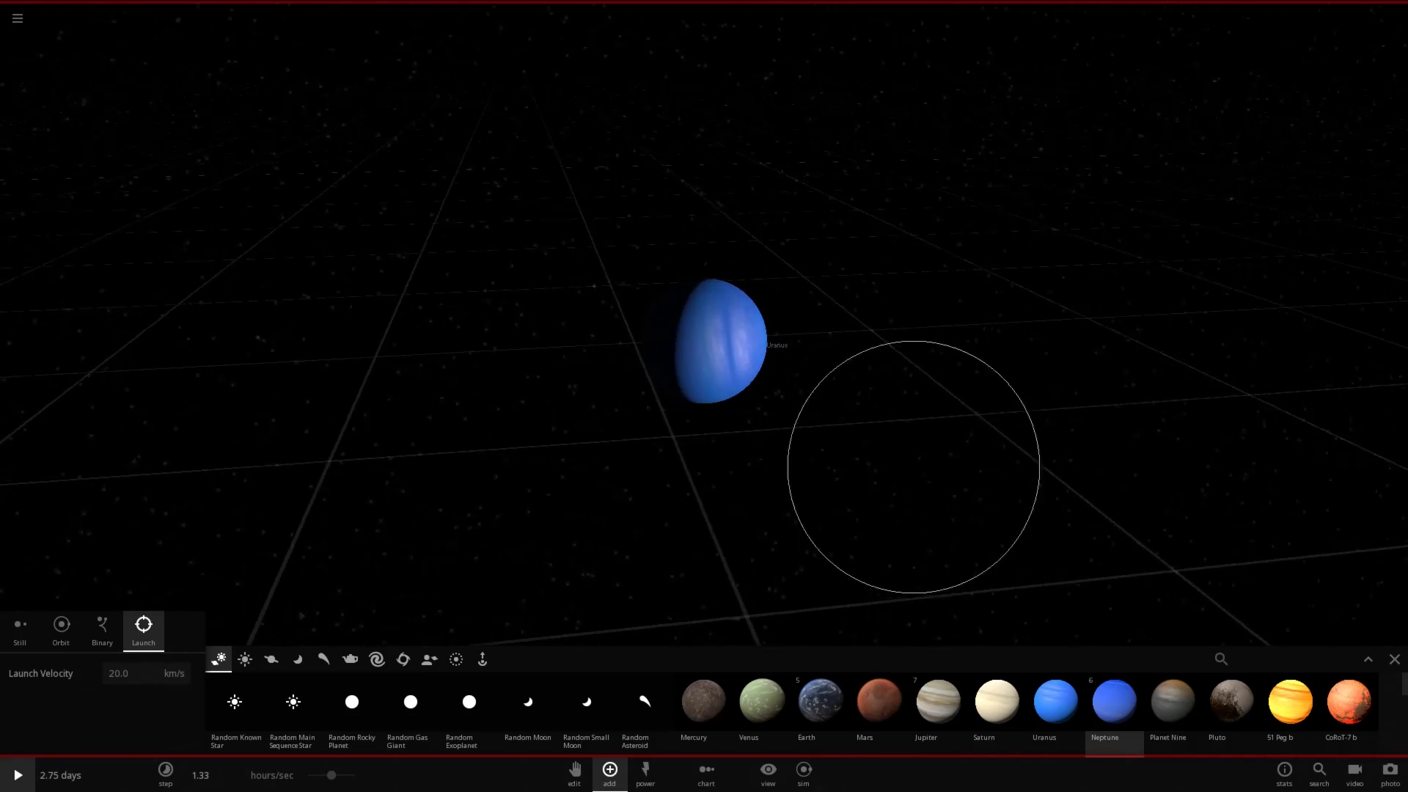
pyautogui.click(701, 346)
pyautogui.press('Escape')
pyautogui.moveTo(740, 360); pyautogui.dragTo(586, 323)
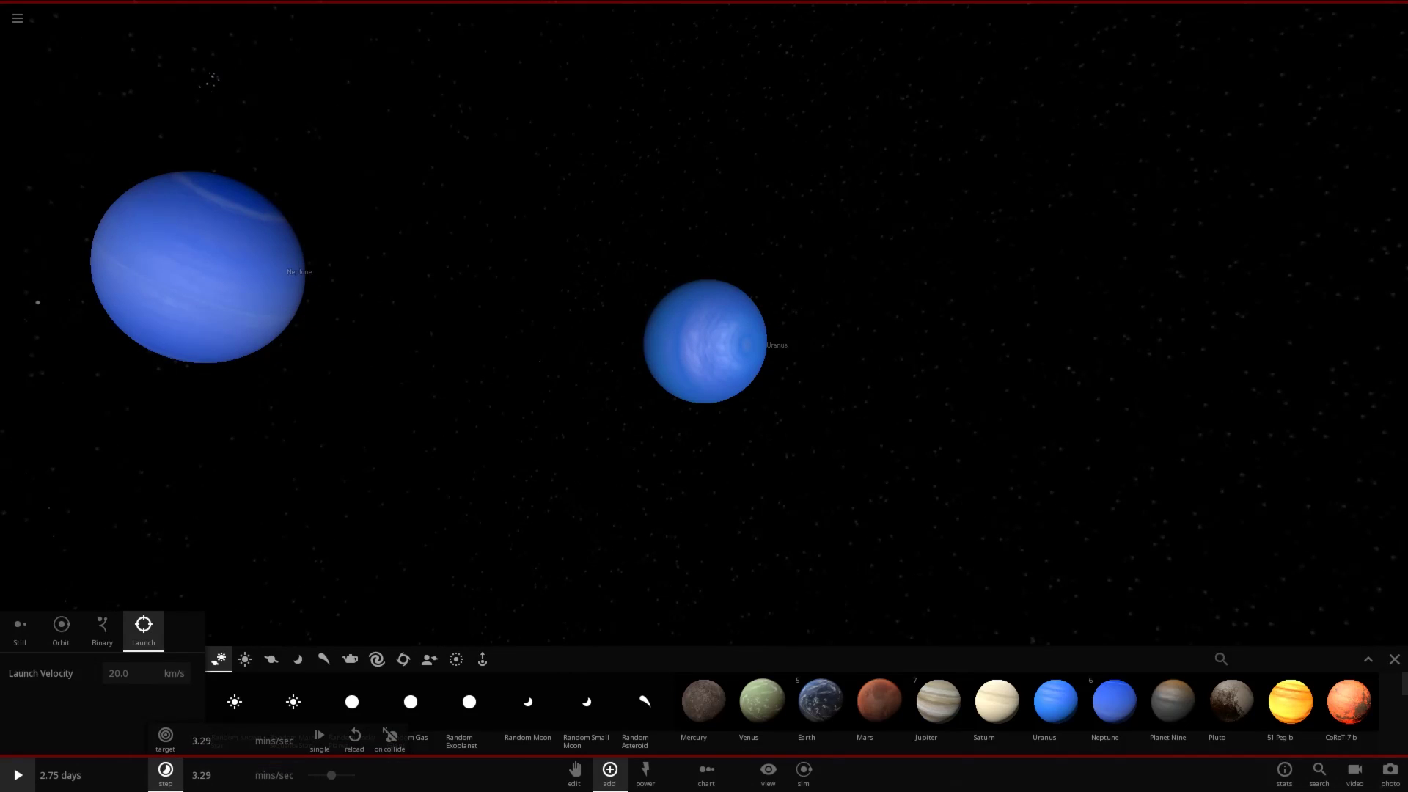
pyautogui.press('space')
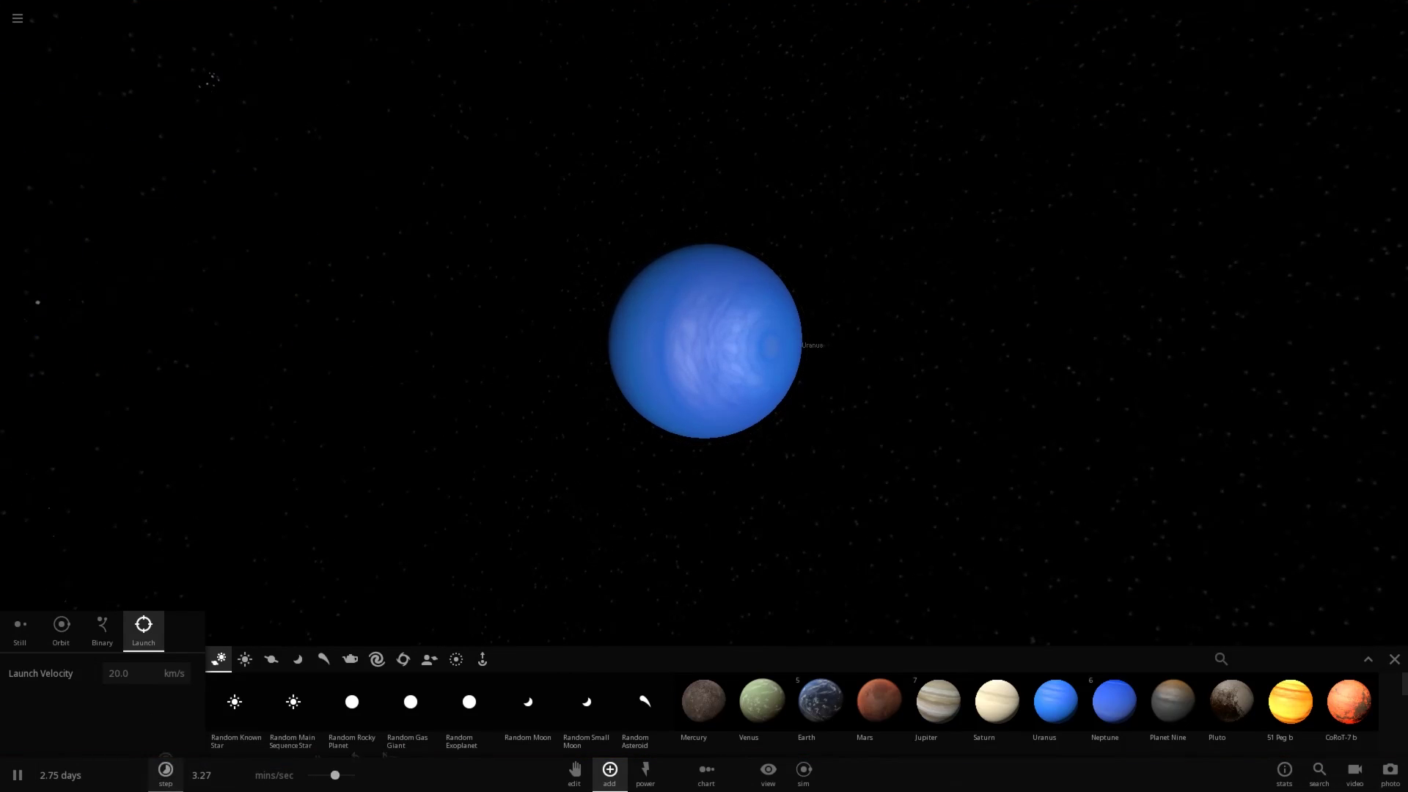
# Speed the simulation up to about 56 mins/sec and examine Uranus and the surrounding collision debris.
pyautogui.press('.')
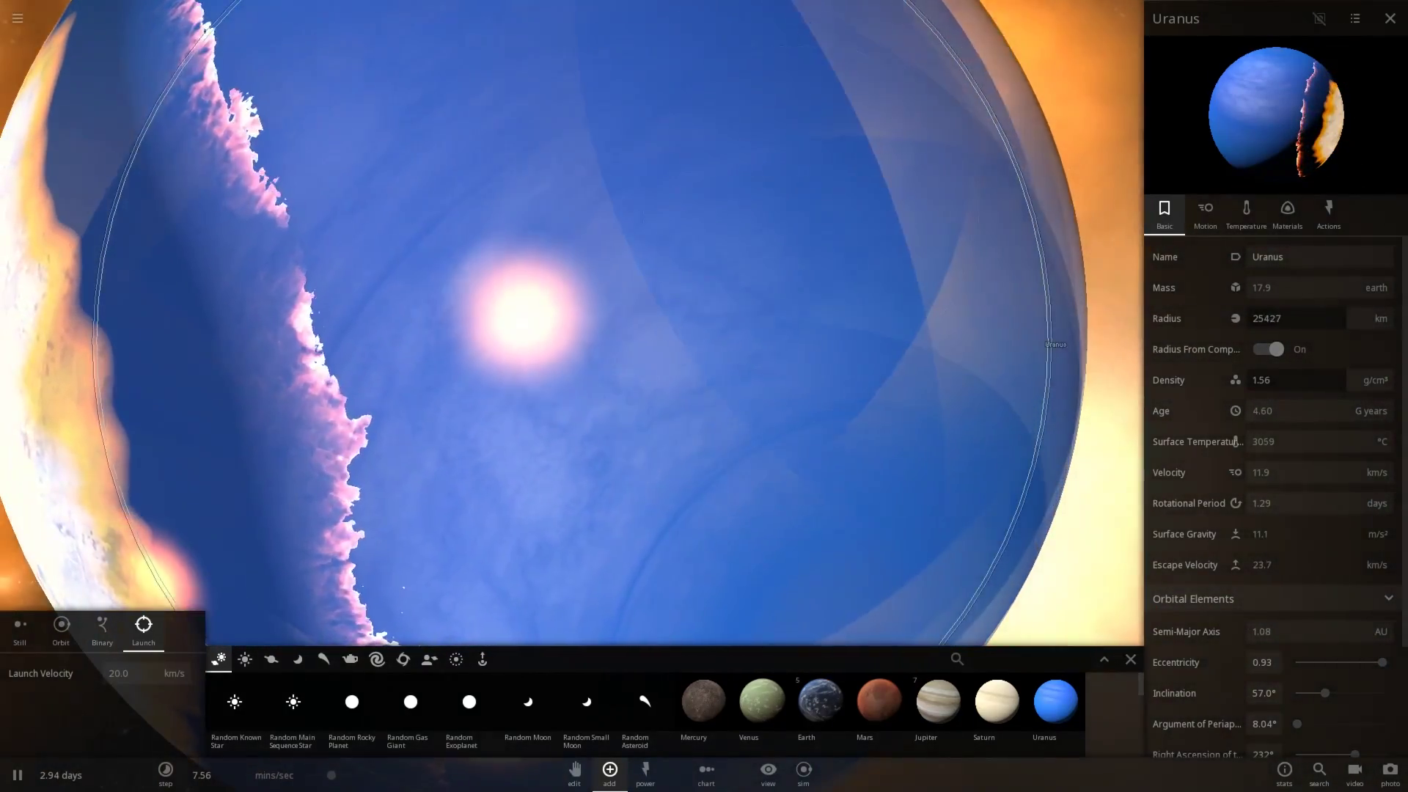
pyautogui.scroll(-3, 572, 341)
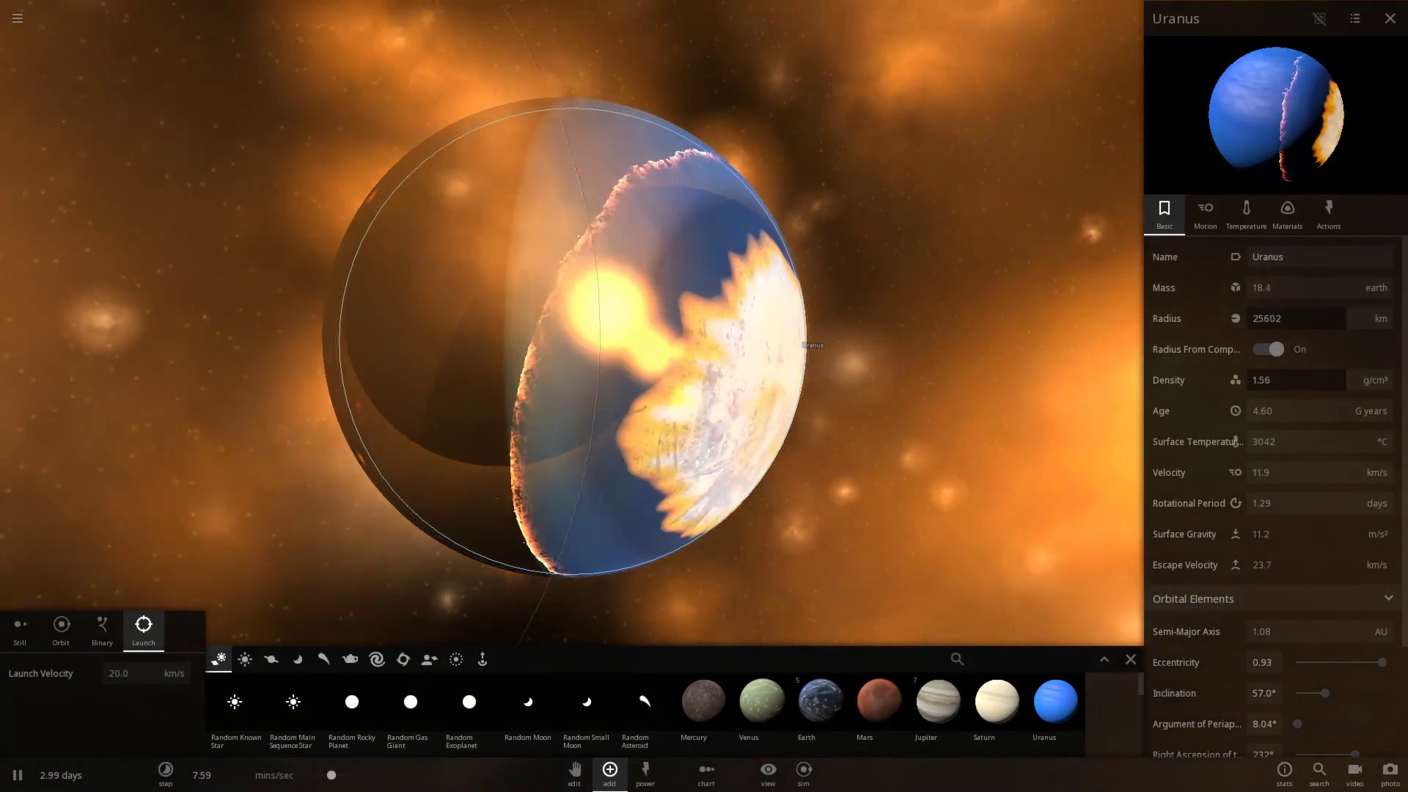
pyautogui.moveTo(350, 775); pyautogui.dragTo(355, 775)
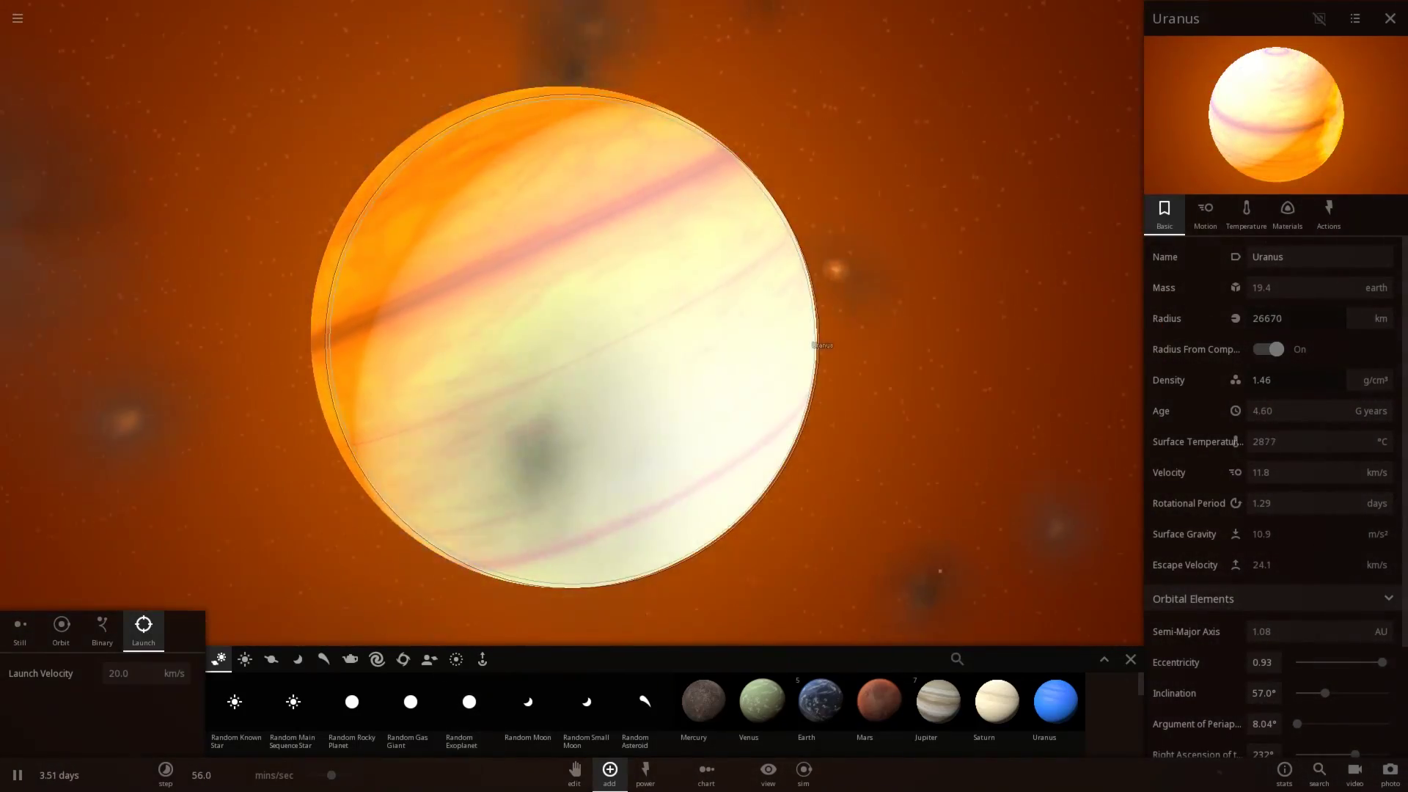
pyautogui.scroll(-5, 571, 341)
pyautogui.scroll(-5, 572, 341)
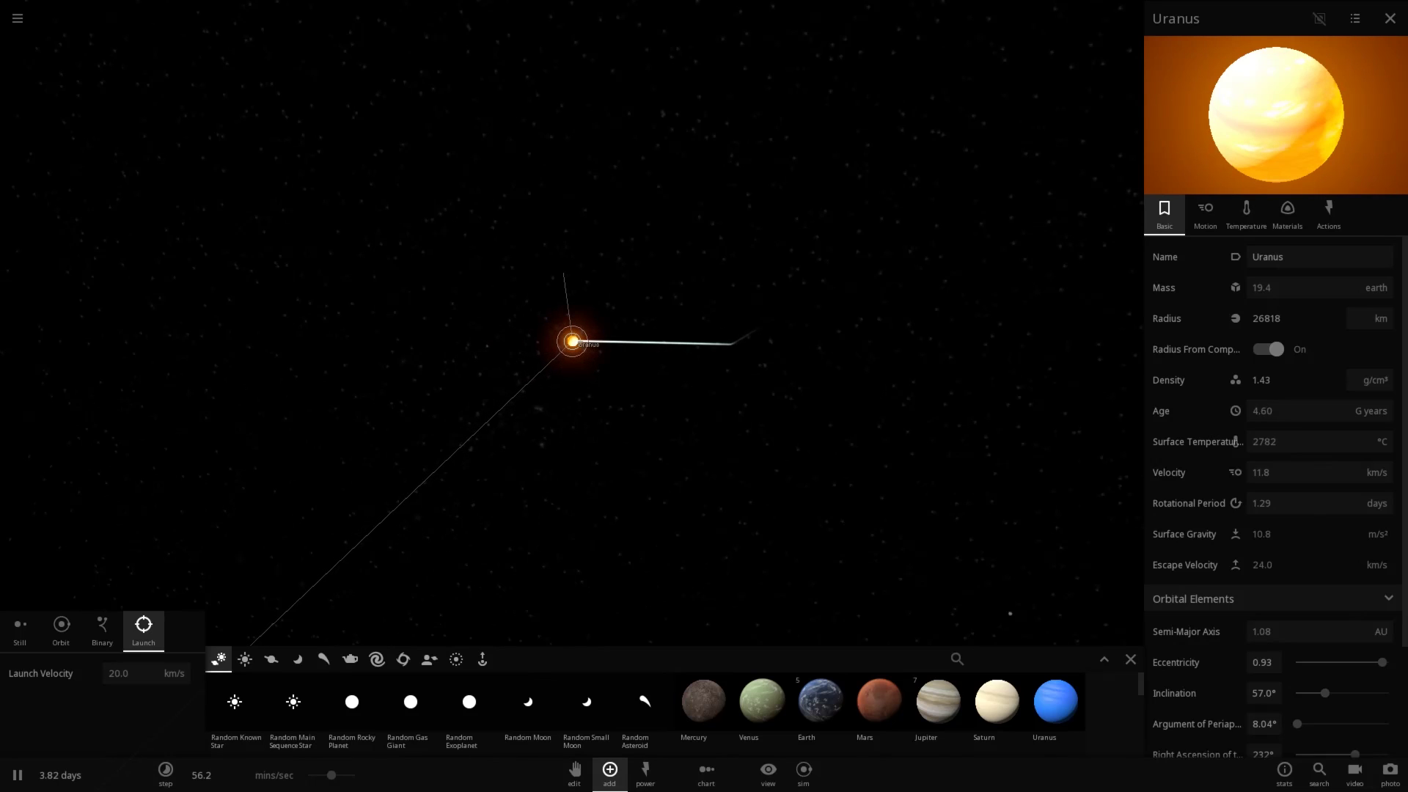
pyautogui.scroll(3, 572, 341)
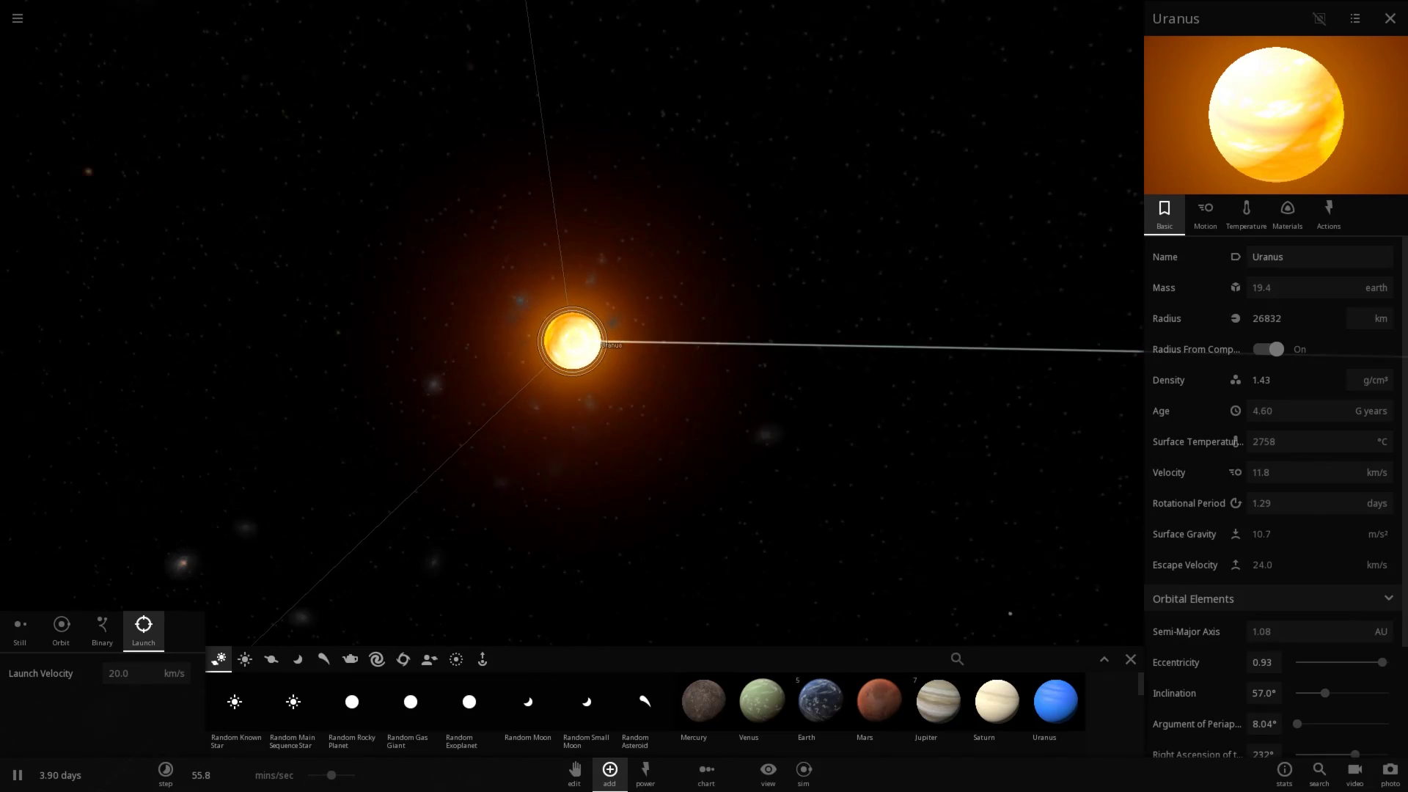